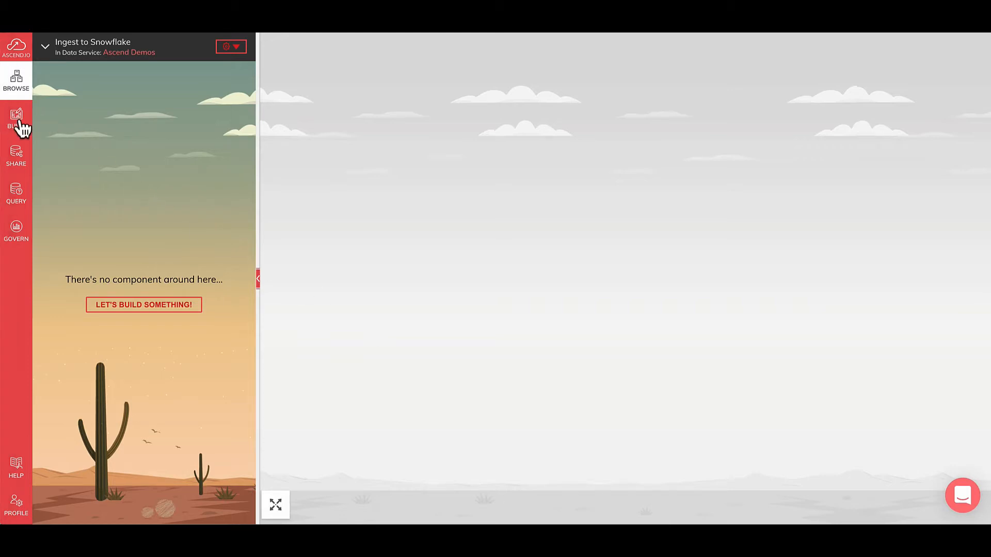
# Start a new Amazon S3 read connector and name it Taxi Cab Rides
pyautogui.click(21, 127)
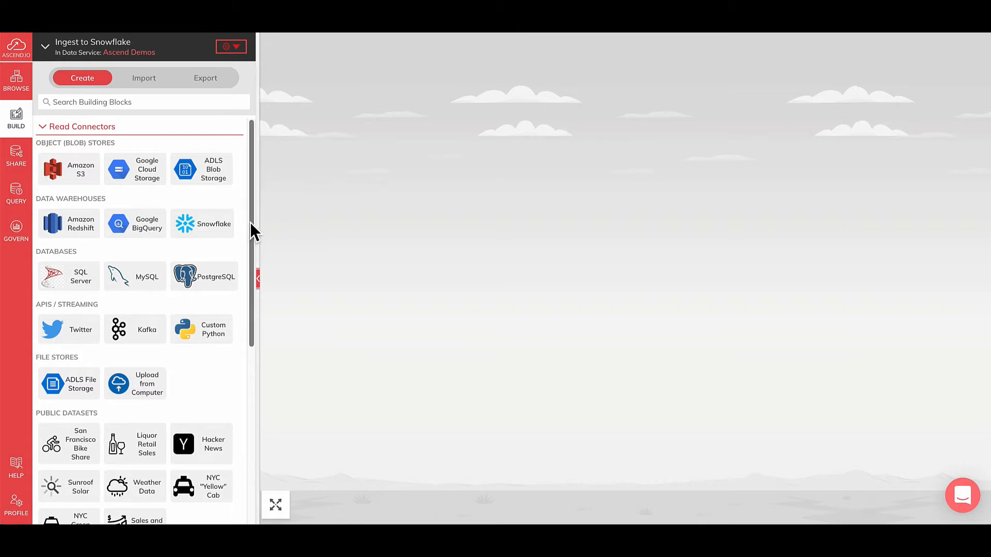
pyautogui.moveTo(257, 222); pyautogui.dragTo(256, 237)
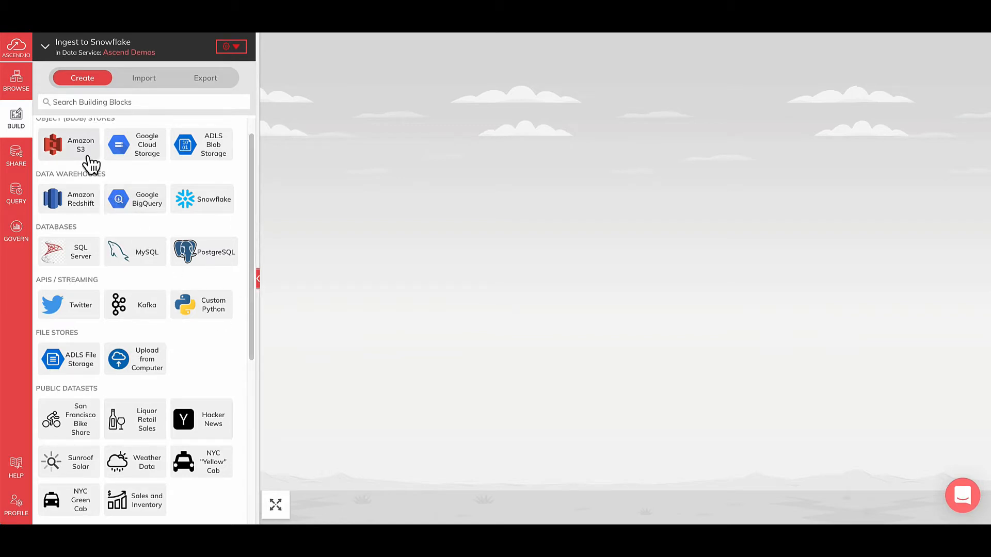
pyautogui.click(80, 145)
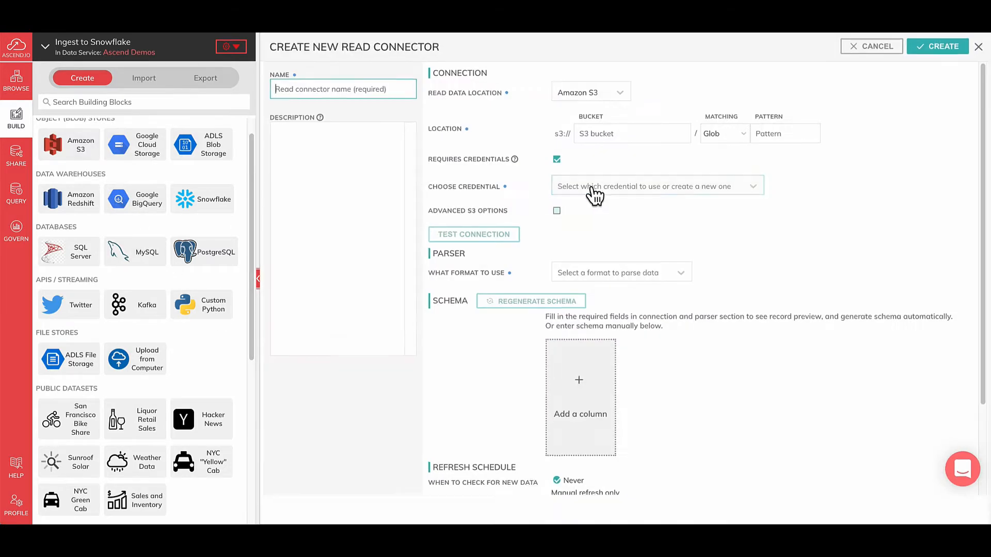
pyautogui.click(336, 88)
pyautogui.write('Taxi Cab Rides')
# Point the connector to bucket ascend-io-sample-data-read with pattern green/greencab, without requiring credentials, and test the connection
pyautogui.click(609, 135)
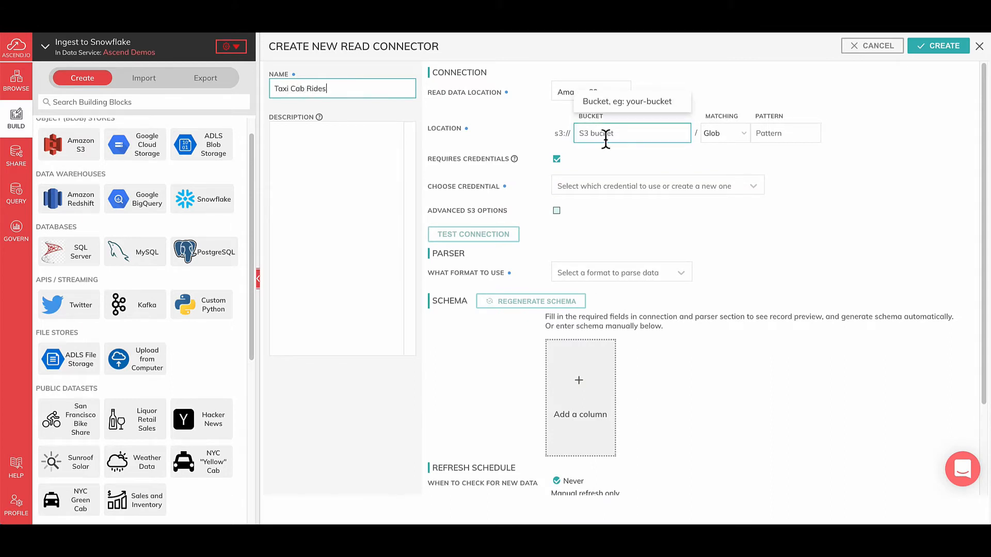
pyautogui.write('ascend-io-sample-data-read')
pyautogui.click(759, 133)
pyautogui.write('g')
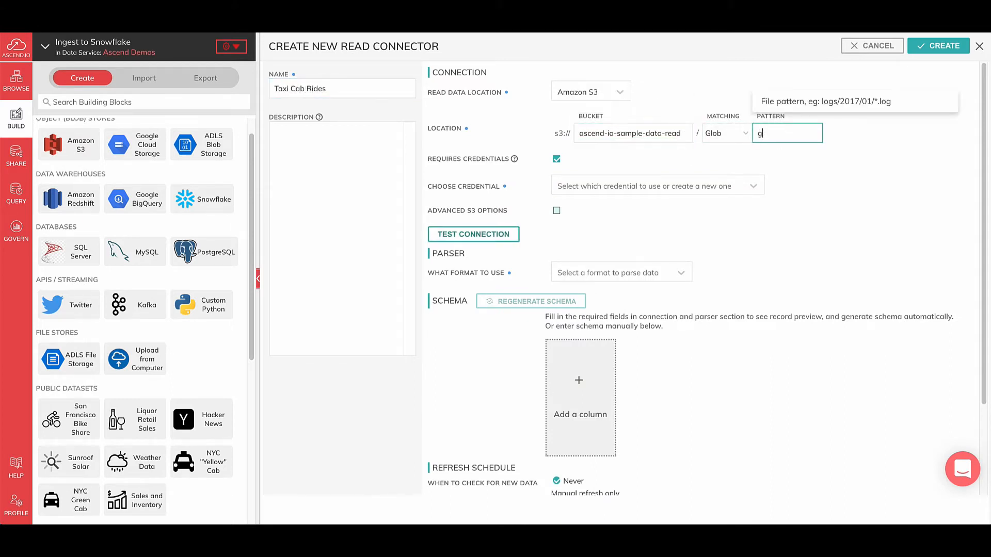
pyautogui.write('reen/greencab')
pyautogui.click(567, 165)
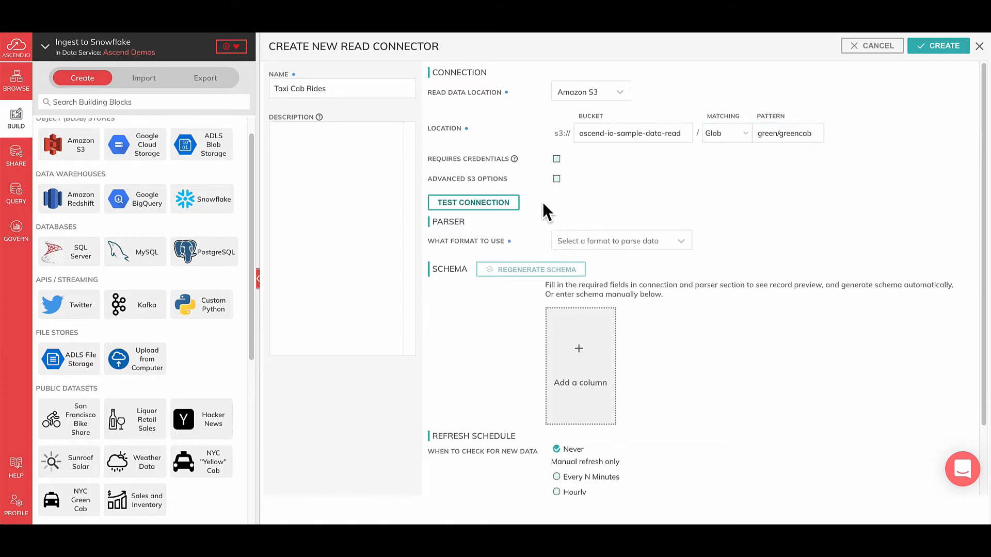
pyautogui.click(511, 205)
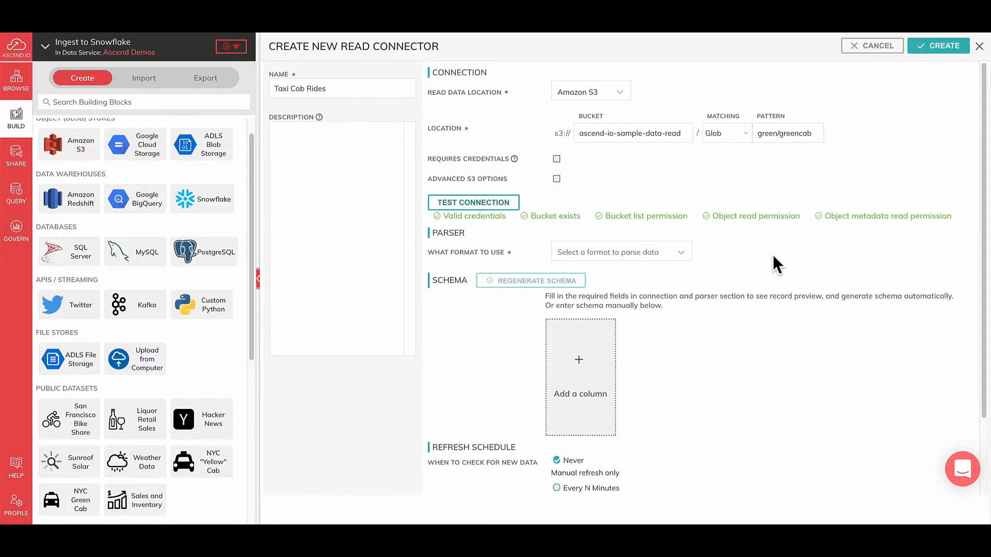
# Set the parser format to Parquet and review the generated schema preview
pyautogui.click(689, 257)
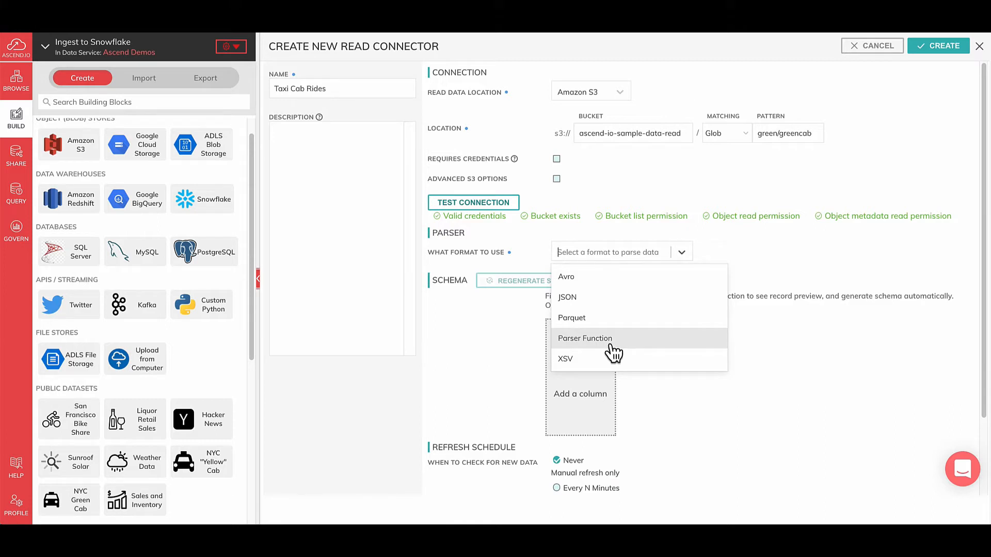
pyautogui.click(596, 320)
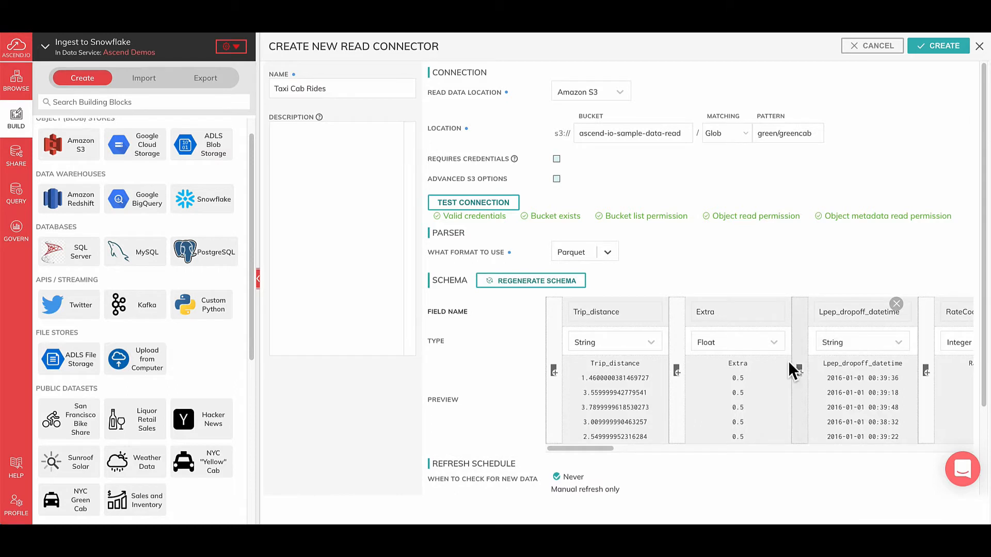
pyautogui.moveTo(571, 447)
pyautogui.mouseDown()
pyautogui.moveTo(705, 448)
pyautogui.moveTo(571, 450)
pyautogui.mouseUp()
# Schedule the refresh hourly at 05 minutes after the hour and create the read connector
pyautogui.scroll(-3, 486, 429)
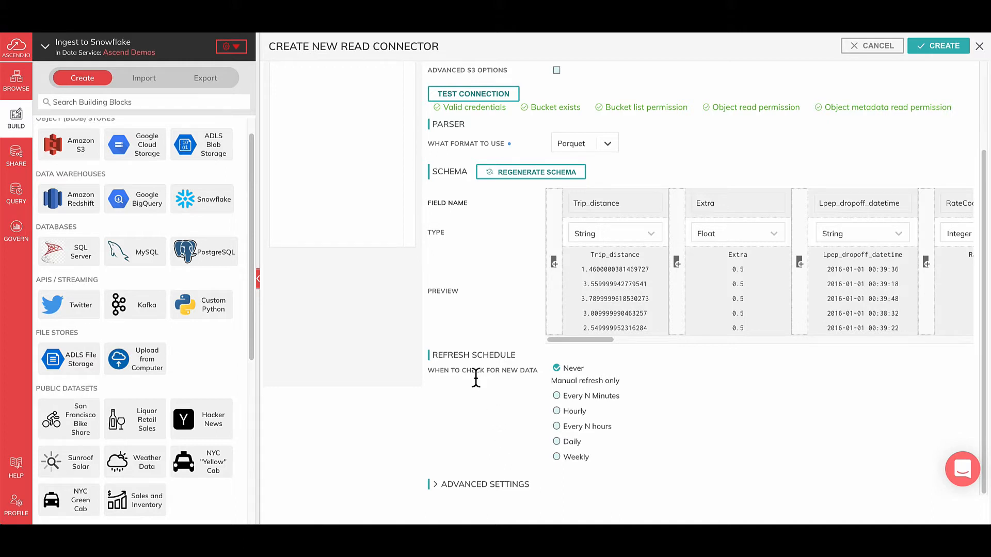
pyautogui.moveTo(461, 371); pyautogui.dragTo(533, 375)
pyautogui.click(525, 372)
pyautogui.click(577, 412)
pyautogui.click(614, 428)
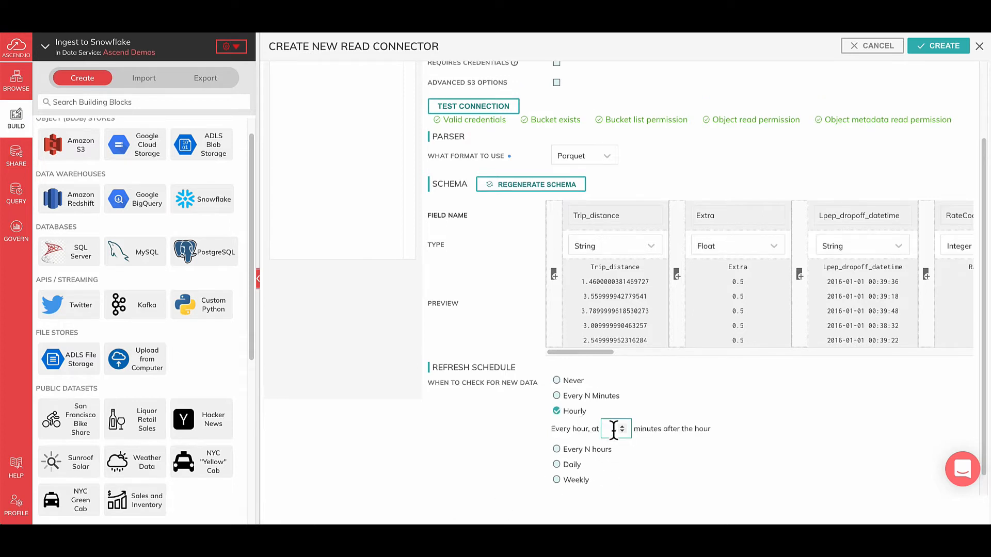
pyautogui.write('05')
pyautogui.click(949, 48)
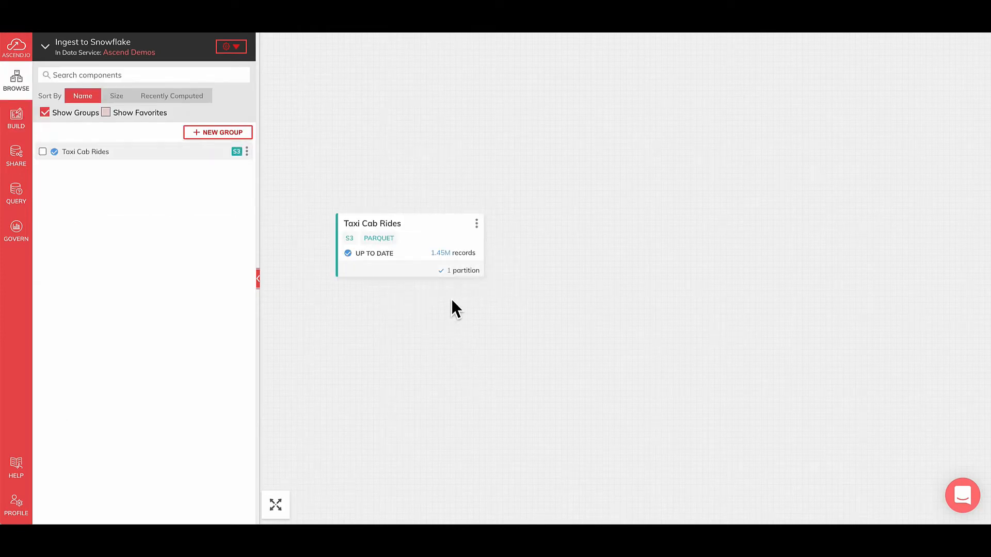
# Open the full details of the Taxi Cab Rides component, look over its records, and close them
pyautogui.click(427, 256)
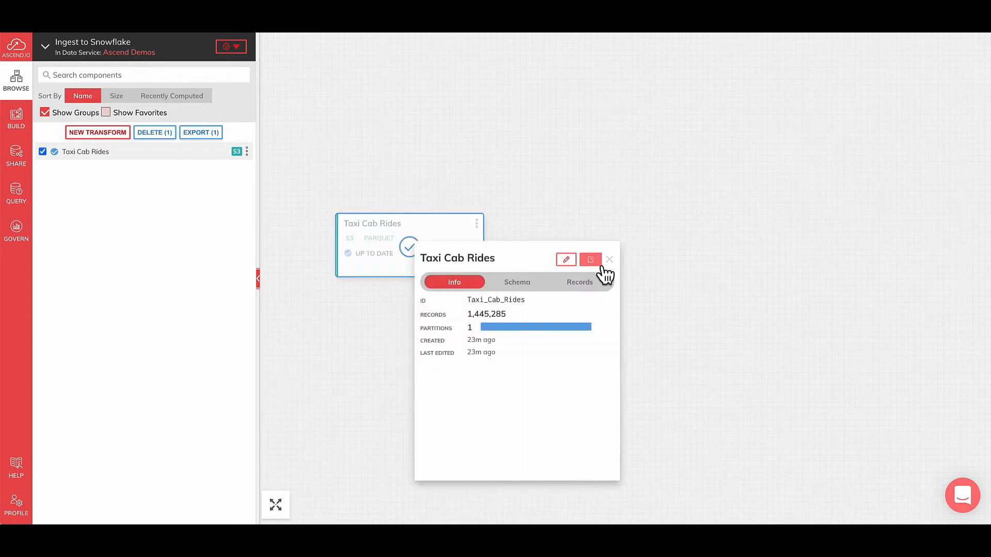
pyautogui.click(602, 264)
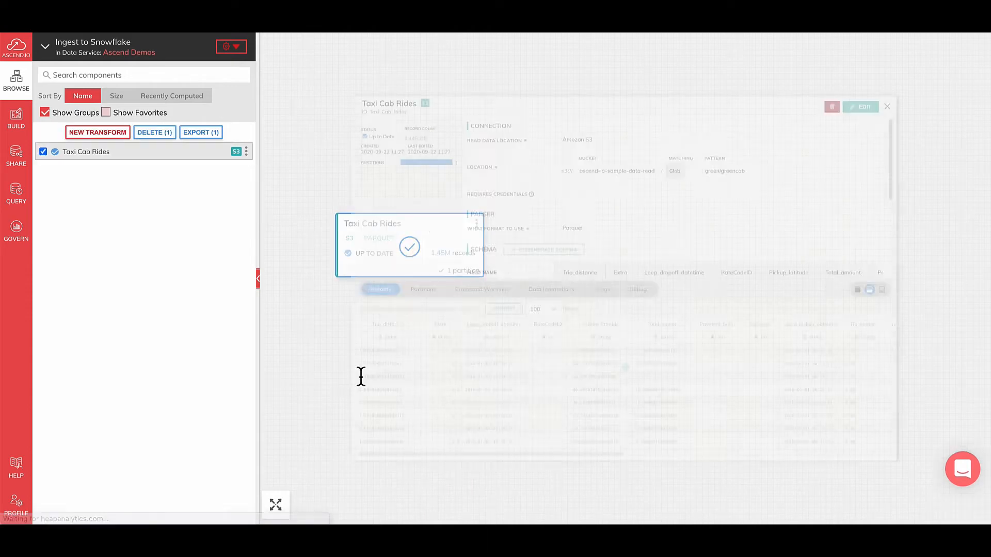
pyautogui.moveTo(447, 517)
pyautogui.mouseDown()
pyautogui.moveTo(492, 518)
pyautogui.moveTo(459, 516)
pyautogui.mouseUp()
pyautogui.click(979, 47)
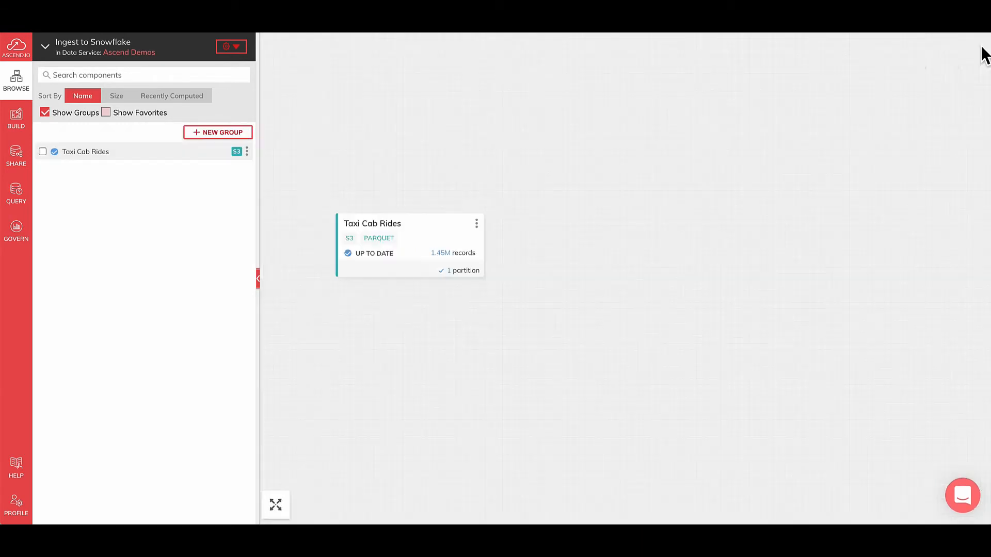
# Query the Taxi Cab Rides component by running SELECT * FROM Taxi_Cab_Rides LIMIT 100 and look over the returned columns
pyautogui.rightClick(440, 228)
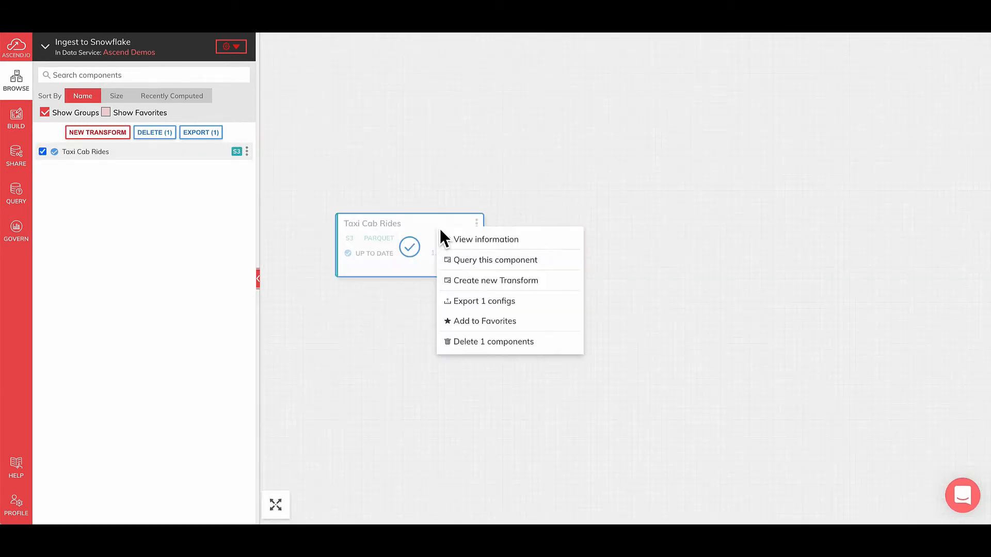
pyautogui.click(474, 265)
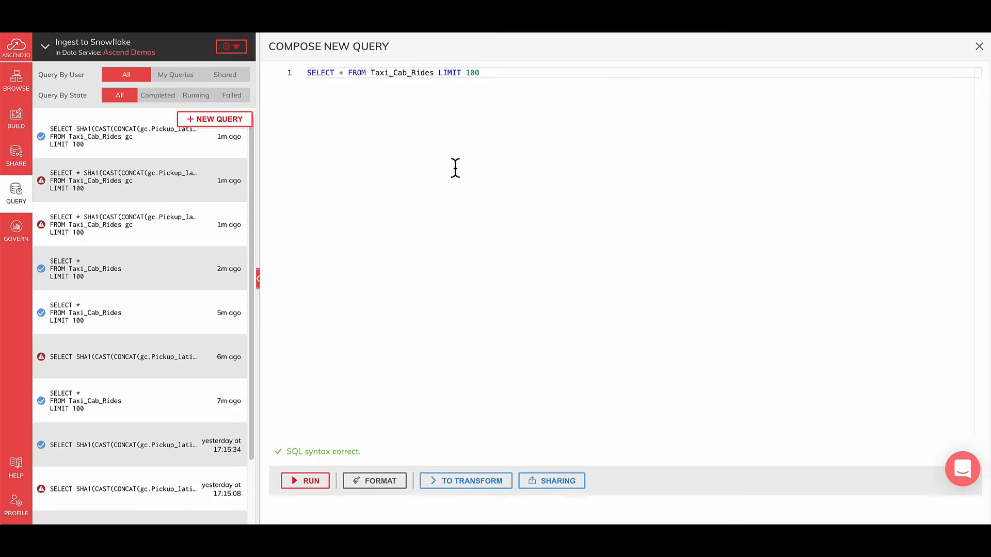
pyautogui.click(474, 132)
pyautogui.hotkey('ctrl', 'Return')
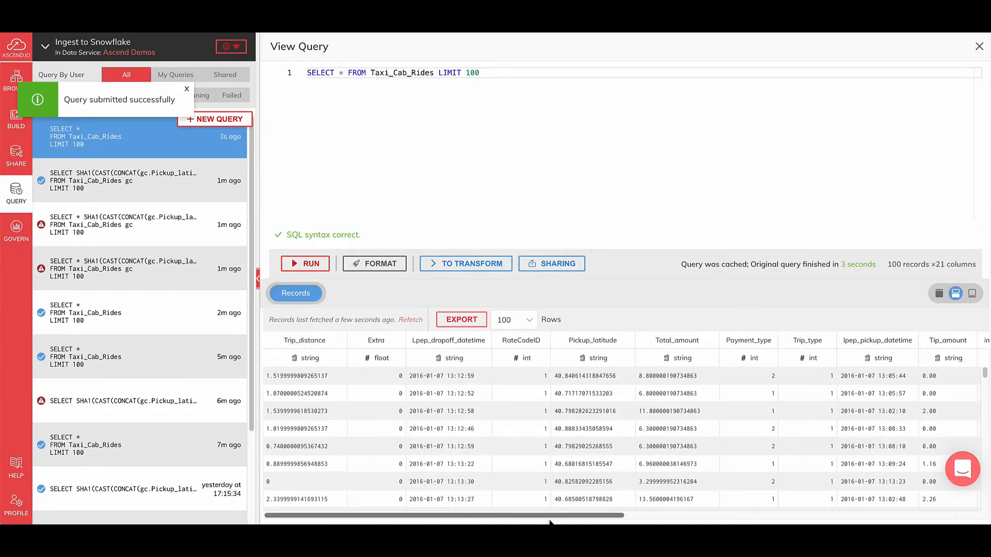
pyautogui.moveTo(559, 516)
pyautogui.mouseDown()
pyautogui.moveTo(940, 516)
pyautogui.moveTo(562, 497)
pyautogui.mouseUp()
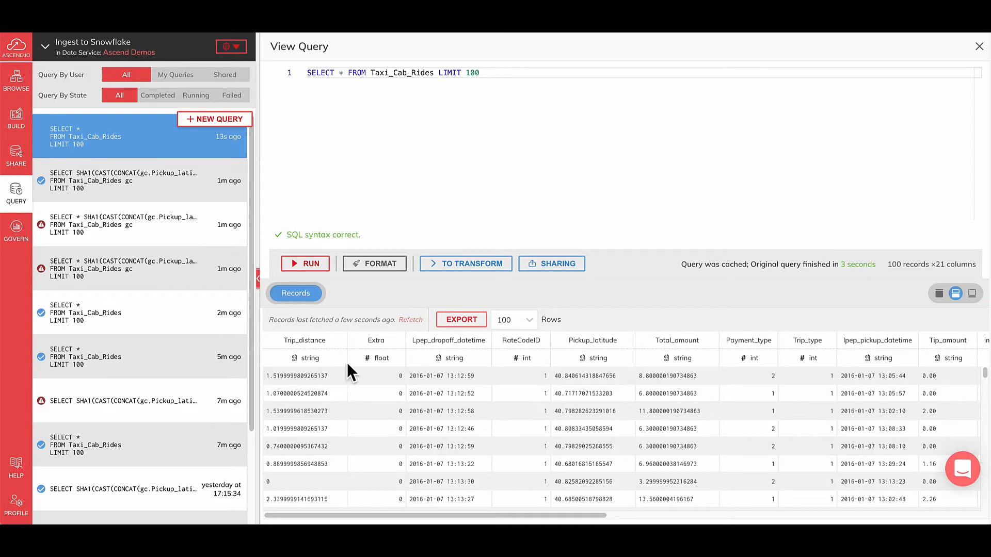
# Add the alias gc after Taxi_Cab_Rides in the query
pyautogui.click(341, 78)
pyautogui.hotkey('alt', 'Right')
pyautogui.hotkey('alt', 'Right')
pyautogui.write('gc')
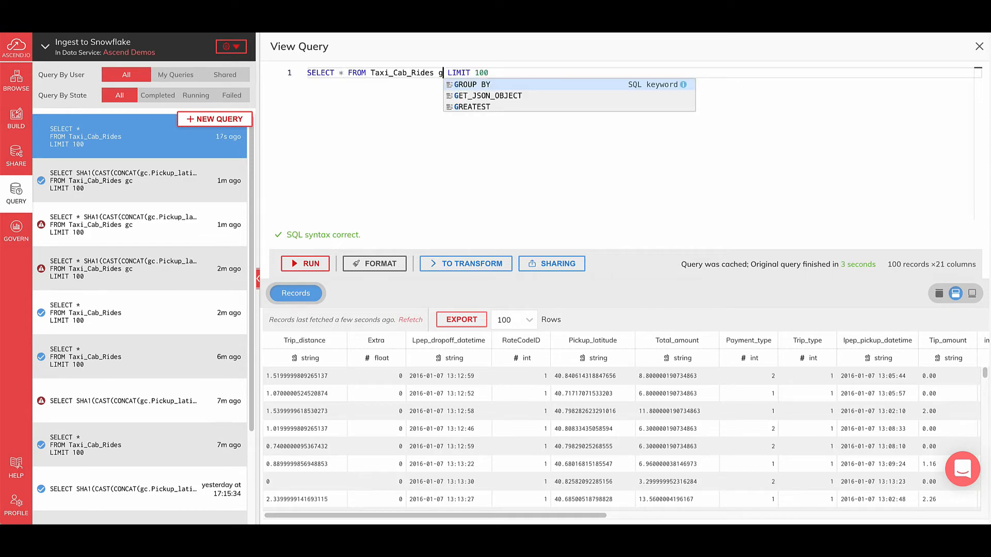
# Insert an empty CONCAT() column expression followed by a comma before the asterisk in the SELECT list
pyautogui.hotkey('alt', 'Left')
pyautogui.hotkey('alt', 'Left')
pyautogui.hotkey('alt', 'Left')
pyautogui.press('Left')
pyautogui.press('Left')
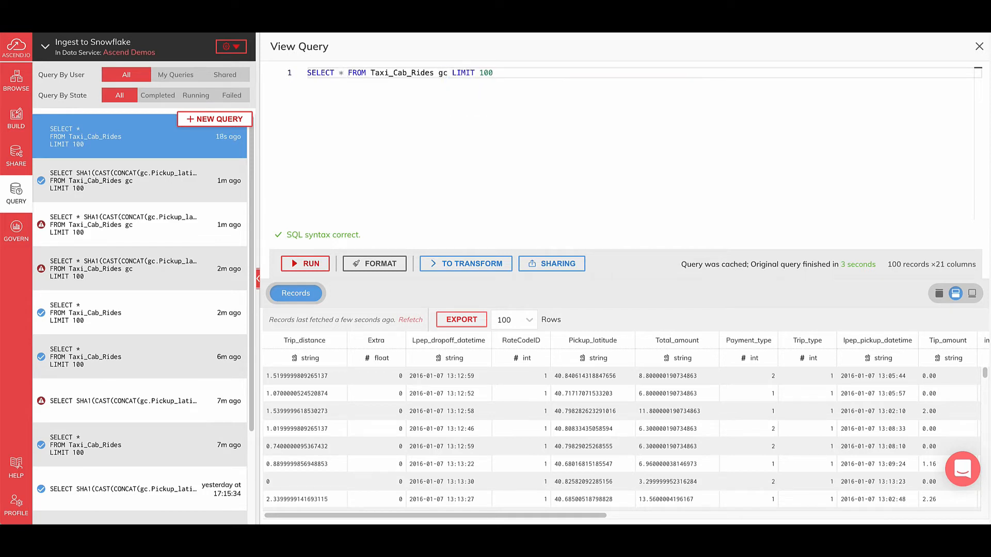
pyautogui.write(',')
pyautogui.press('Left')
pyautogui.press('Left')
pyautogui.write('CONCAT(')
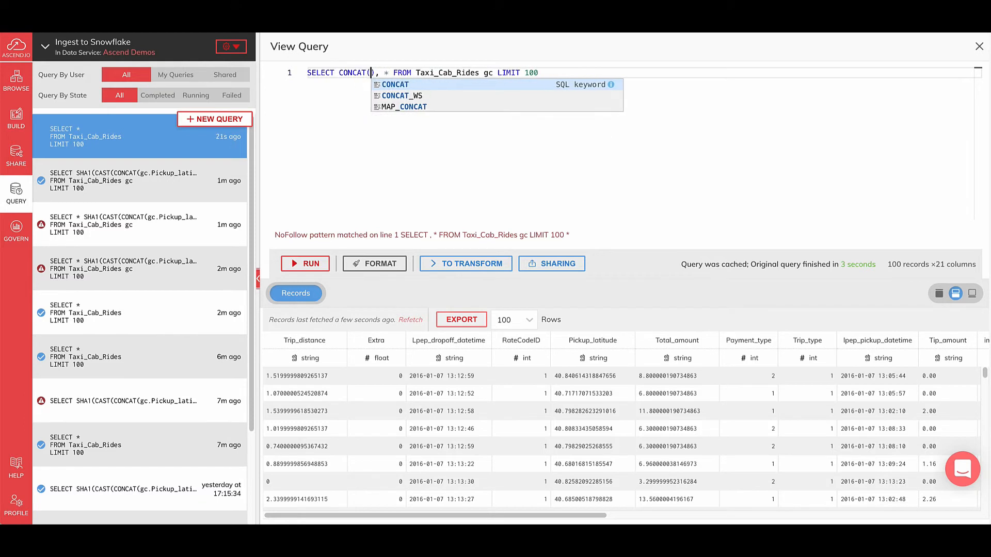
# Fill the CONCAT arguments with gc.Pickup_latitude, gc.Pickup_longitude and gc.lpep_pickup_datetime
pyautogui.press('Escape')
pyautogui.write('gc.')
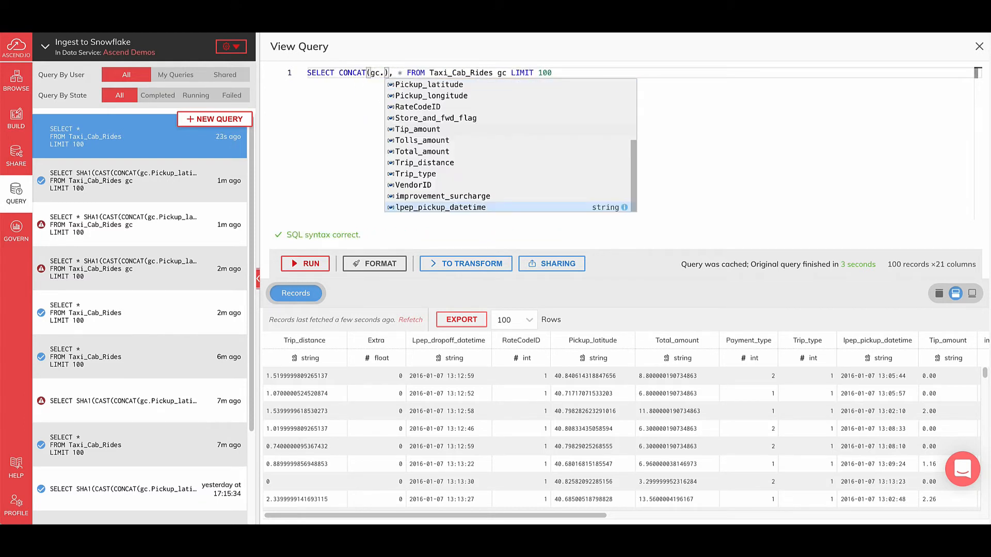
pyautogui.press('Up')
pyautogui.press('Up')
pyautogui.press('Up')
pyautogui.press('Up')
pyautogui.press('Up')
pyautogui.press('Up')
pyautogui.press('Up')
pyautogui.press('Up')
pyautogui.press('Up')
pyautogui.press('Up')
pyautogui.press('Up')
pyautogui.press('Return')
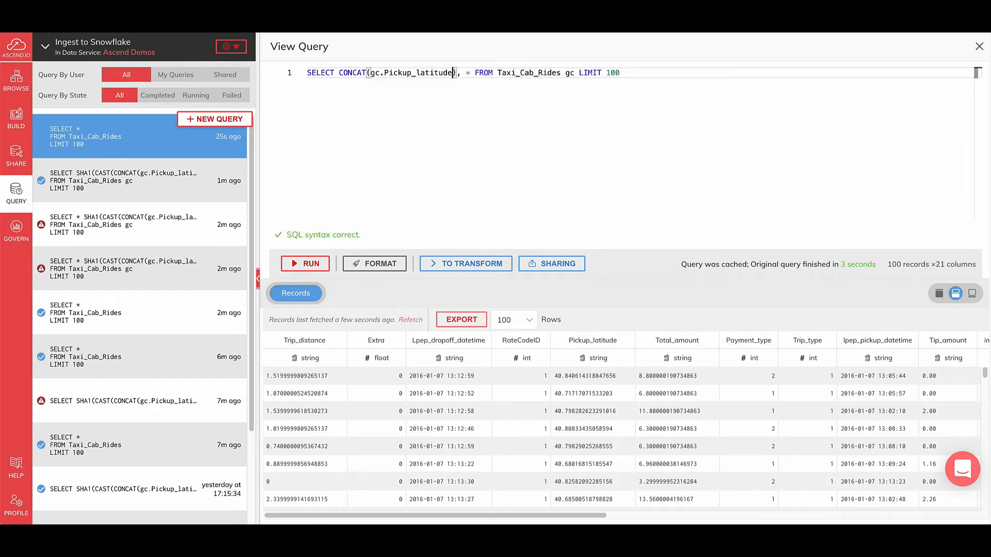
pyautogui.write(', gc.')
pyautogui.write('pick')
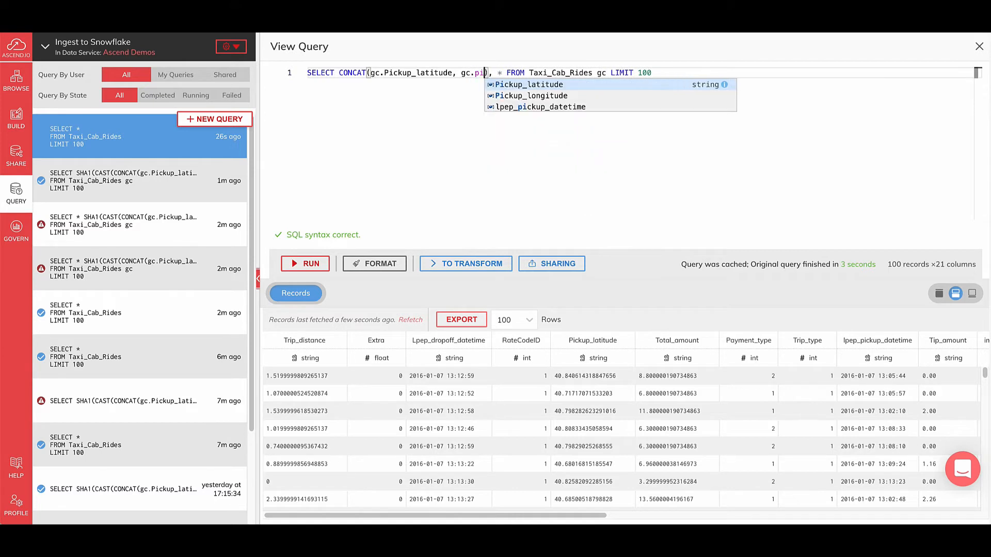
pyautogui.press('Down')
pyautogui.press('Return')
pyautogui.write(', gc.lp')
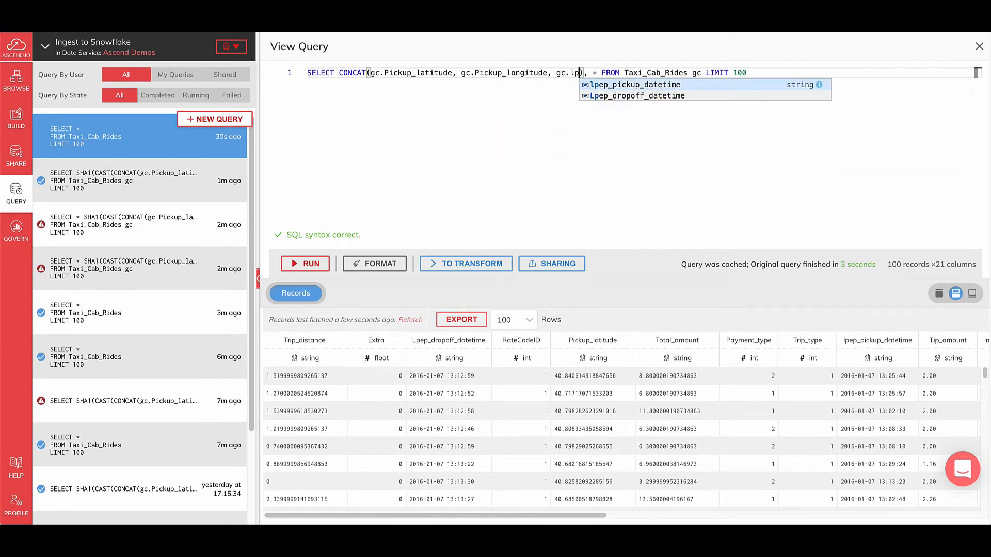
pyautogui.press('Return')
# Wrap the CONCAT expression as SHA1(CAST(... AS BINARY)) and alias the column as ride_id
pyautogui.press('super+Left')
pyautogui.hotkey('alt', 'Right')
pyautogui.hotkey('alt', 'Right')
pyautogui.hotkey('alt', 'Left')
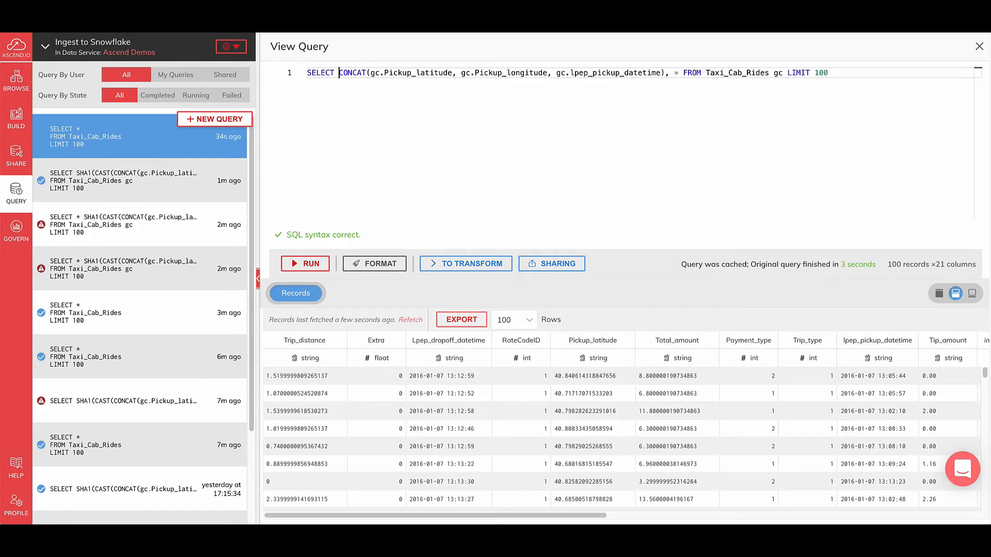
pyautogui.write('SHA1(')
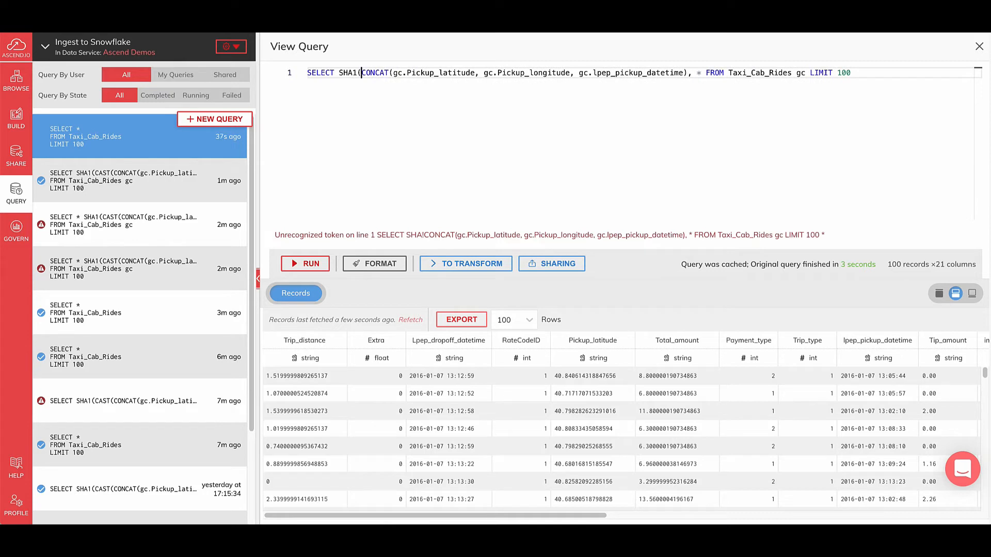
pyautogui.write('CAST')
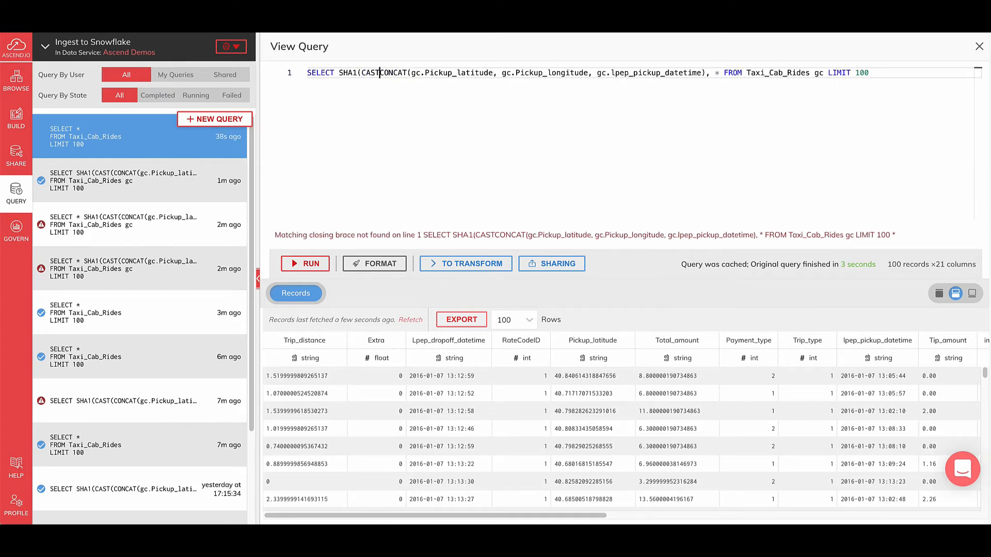
pyautogui.write('(')
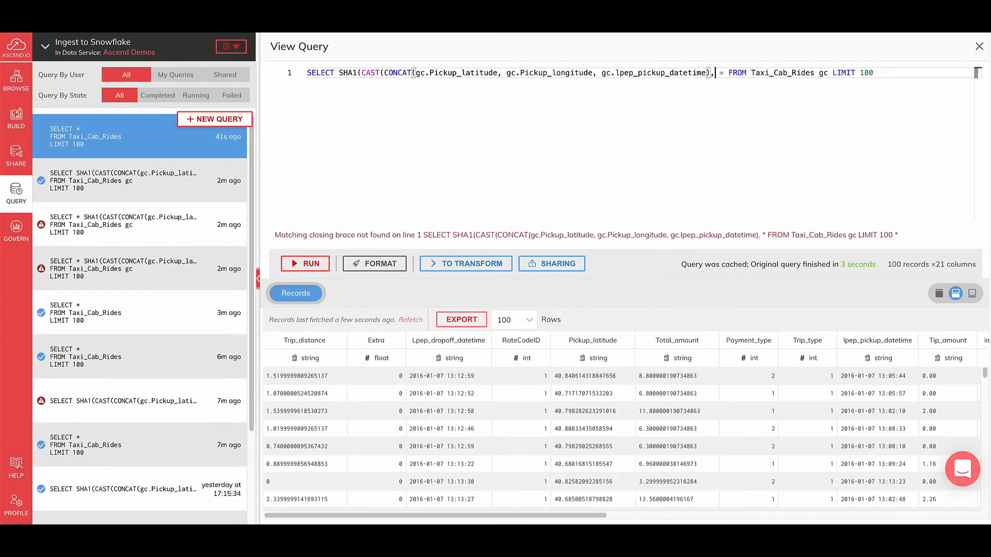
pyautogui.write(' AS BINARY')
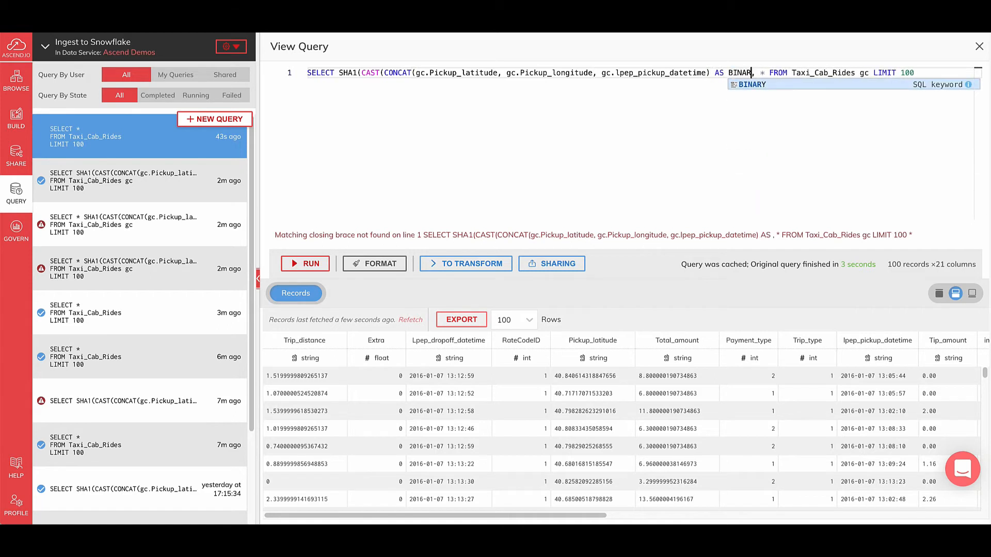
pyautogui.write(')) as ri')
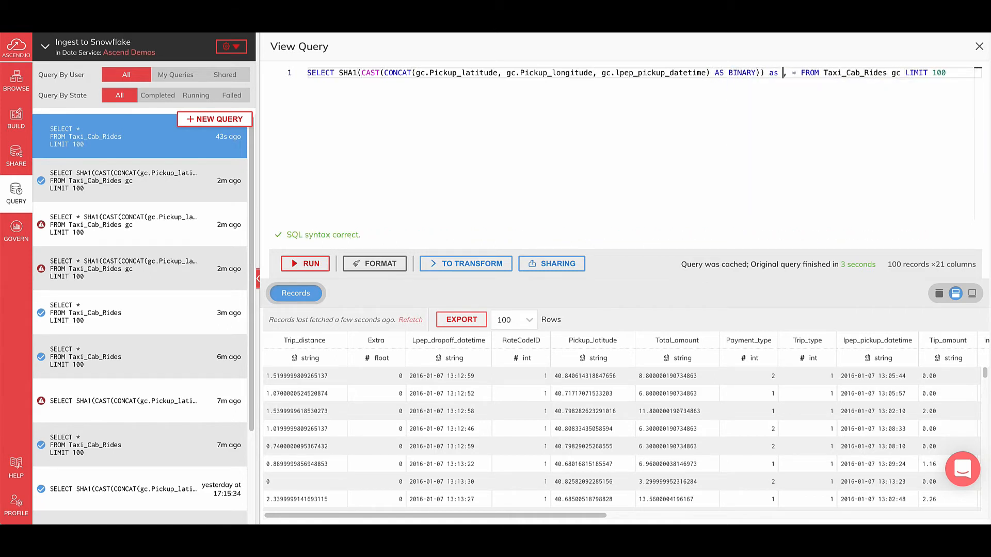
pyautogui.write('de_id')
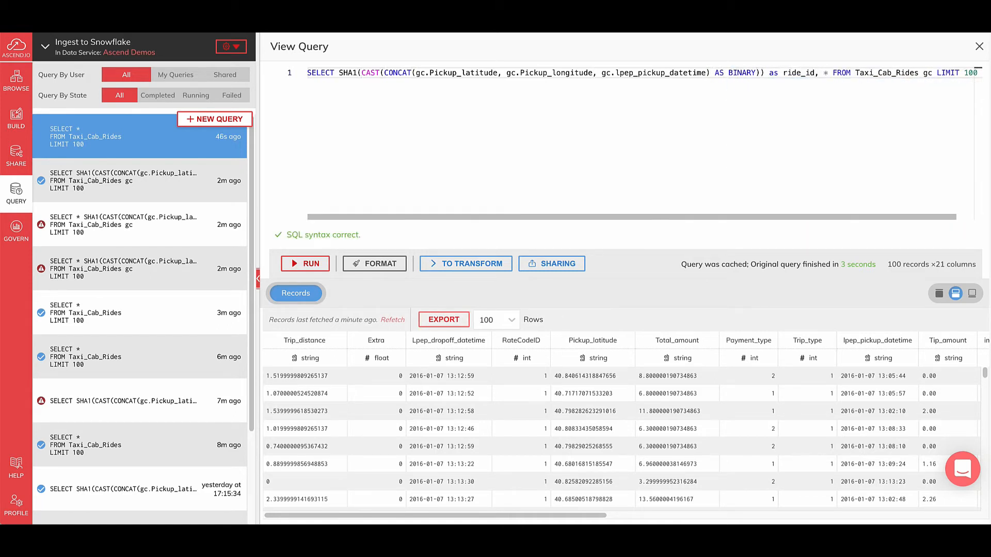
# Run the updated query and examine the hashed ride_id values in the records
pyautogui.hotkey('ctrl', 'Return')
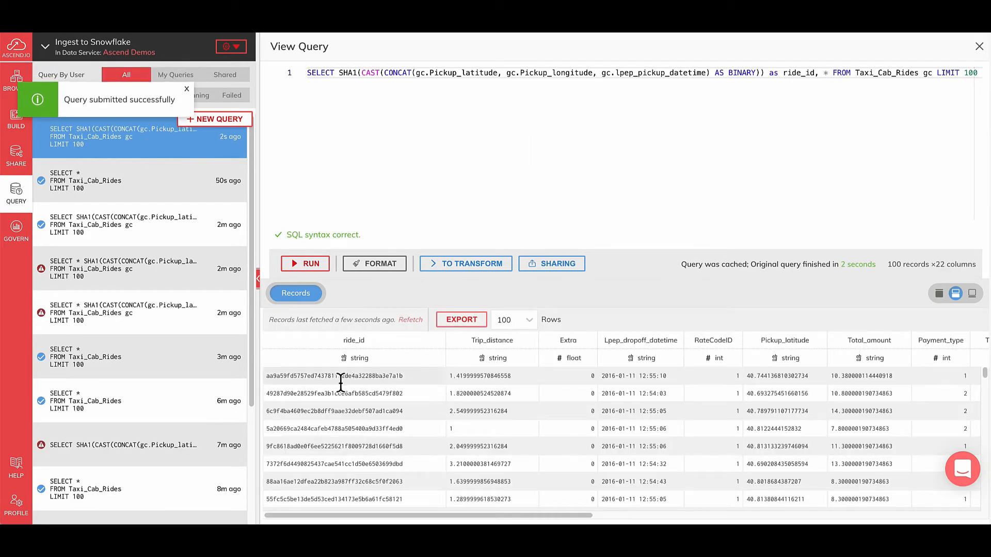
pyautogui.moveTo(287, 376); pyautogui.dragTo(511, 376)
pyautogui.moveTo(343, 404); pyautogui.dragTo(534, 457)
pyautogui.click(534, 457)
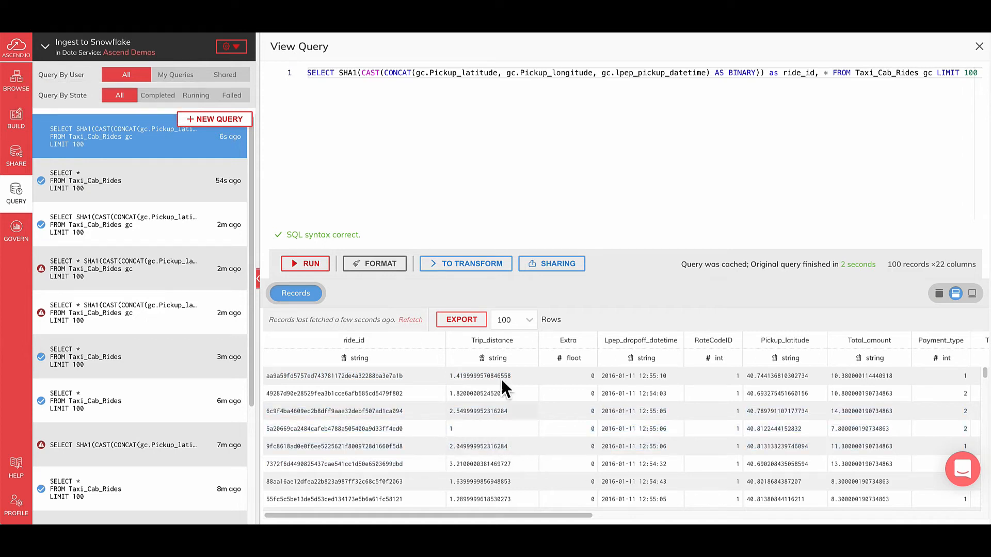
# Remove the LIMIT 100 clause from the end of the ride_id query, keeping the gc alias
pyautogui.click(467, 80)
pyautogui.press('super+Right')
pyautogui.hotkey('alt', 'shift', 'Left')
pyautogui.hotkey('alt', 'shift', 'Left')
pyautogui.hotkey('alt', 'shift', 'Left')
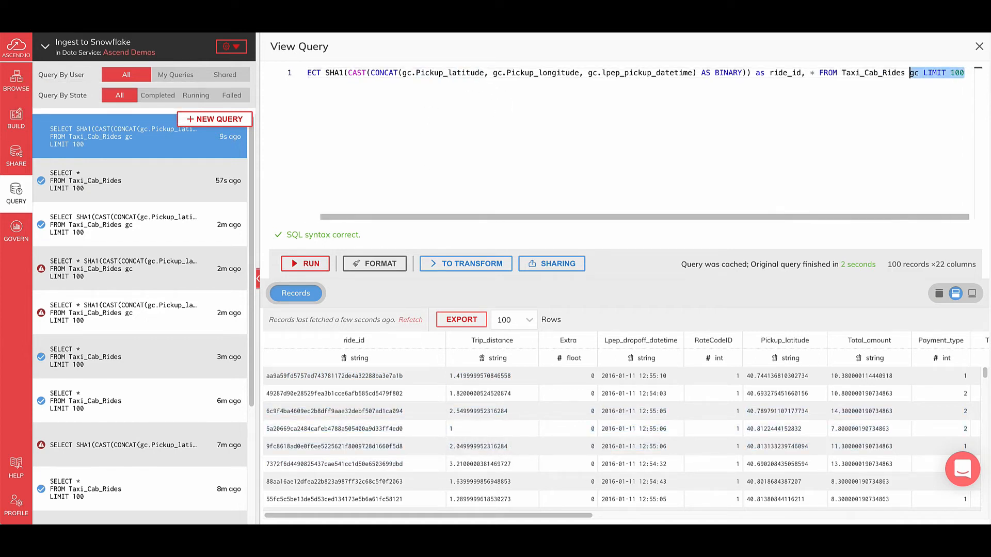
pyautogui.hotkey('alt', 'shift', 'Right')
pyautogui.press('BackSpace')
pyautogui.click(383, 73)
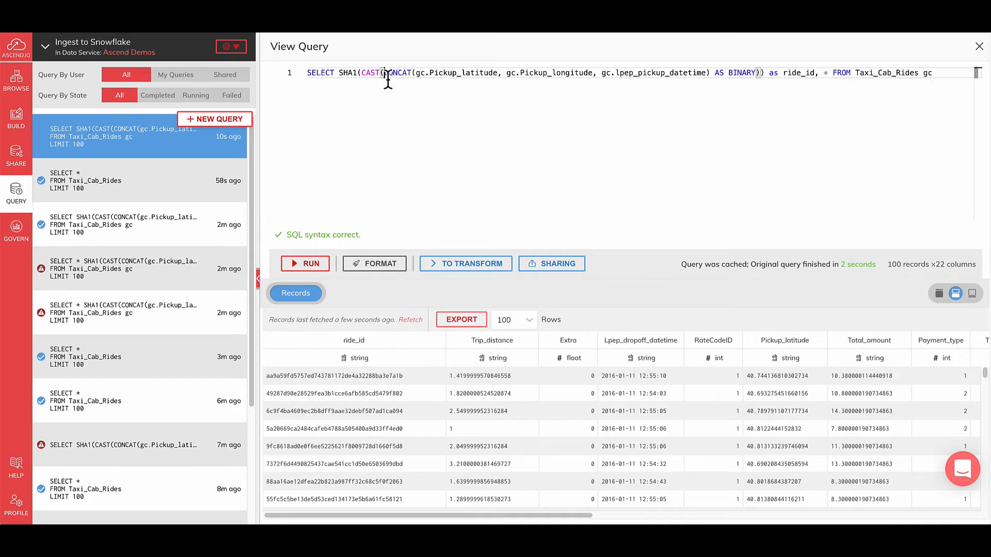
# Turn the query into a new SQL transform named Enriched Rides and create it
pyautogui.click(471, 264)
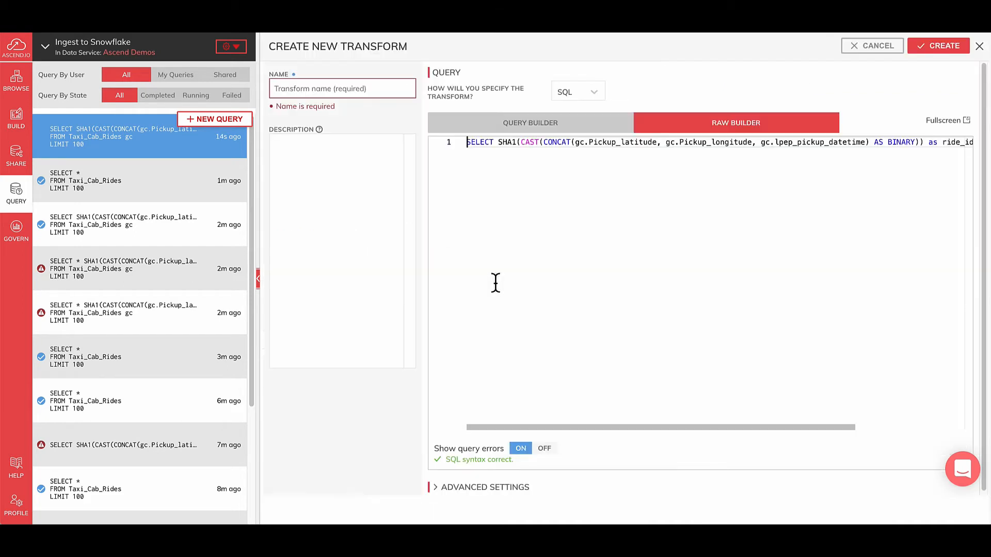
pyautogui.click(320, 88)
pyautogui.write('Enriched Rid')
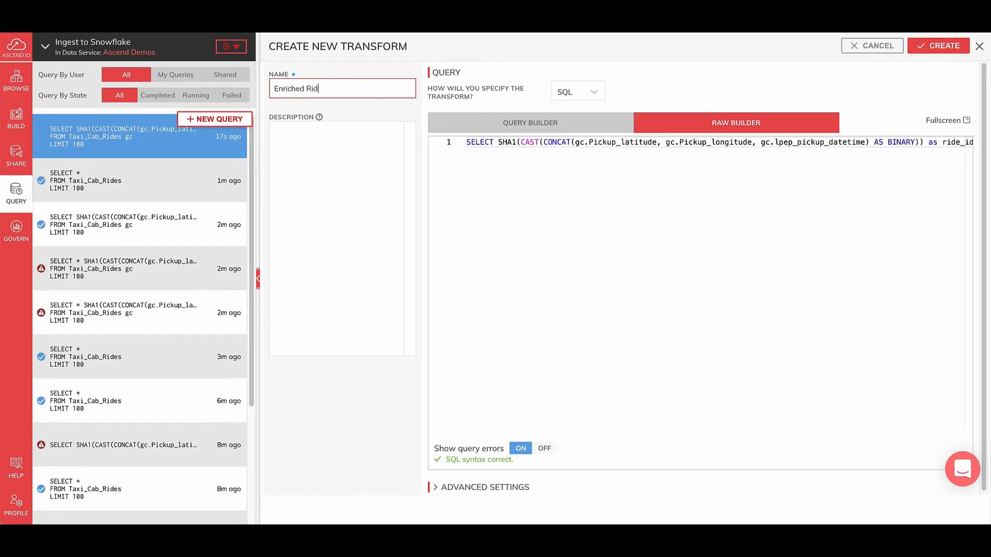
pyautogui.write('es')
pyautogui.click(945, 47)
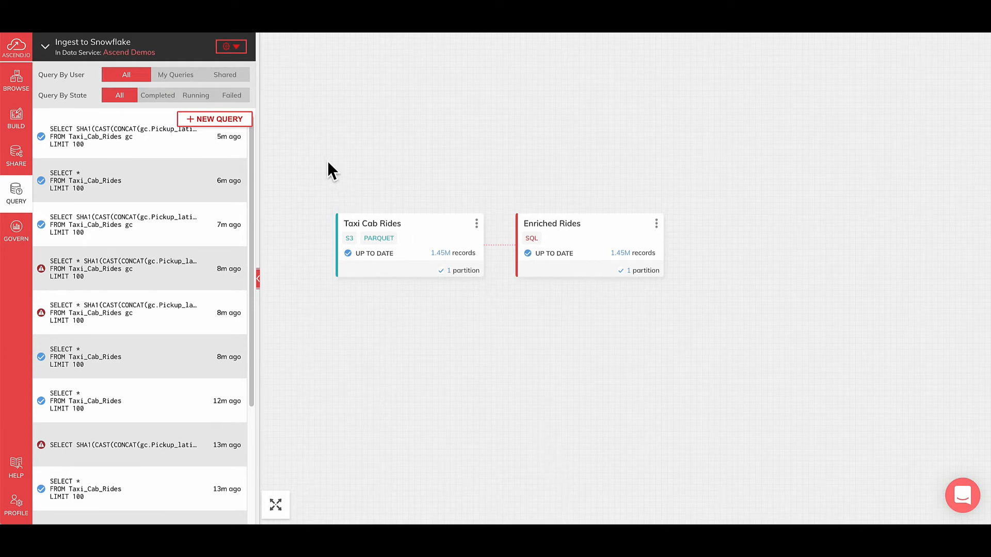
pyautogui.click(24, 130)
pyautogui.scroll(-2, 118, 316)
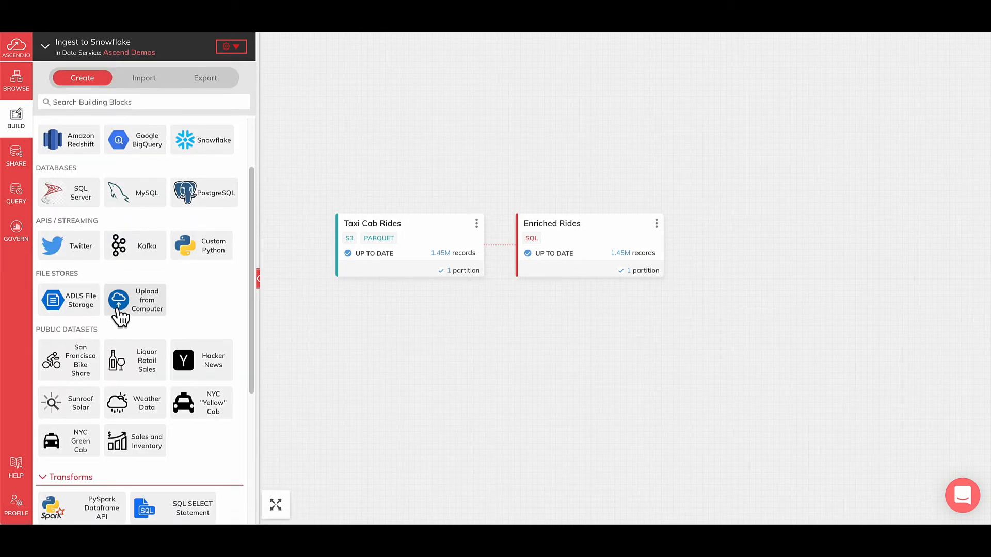
pyautogui.scroll(-3, 120, 315)
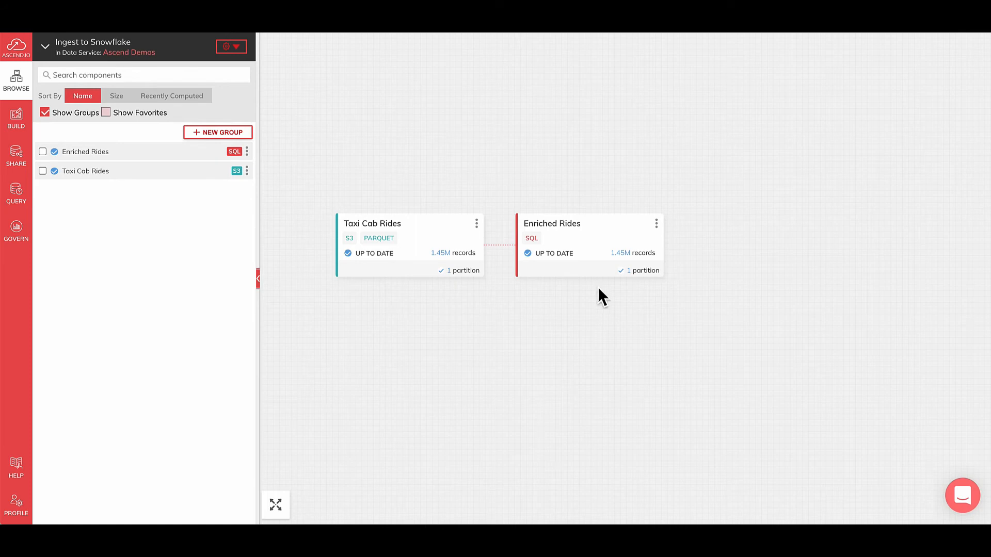
# Start a new write connector from the Enriched Rides component with Snowflake as the write data location
pyautogui.rightClick(591, 248)
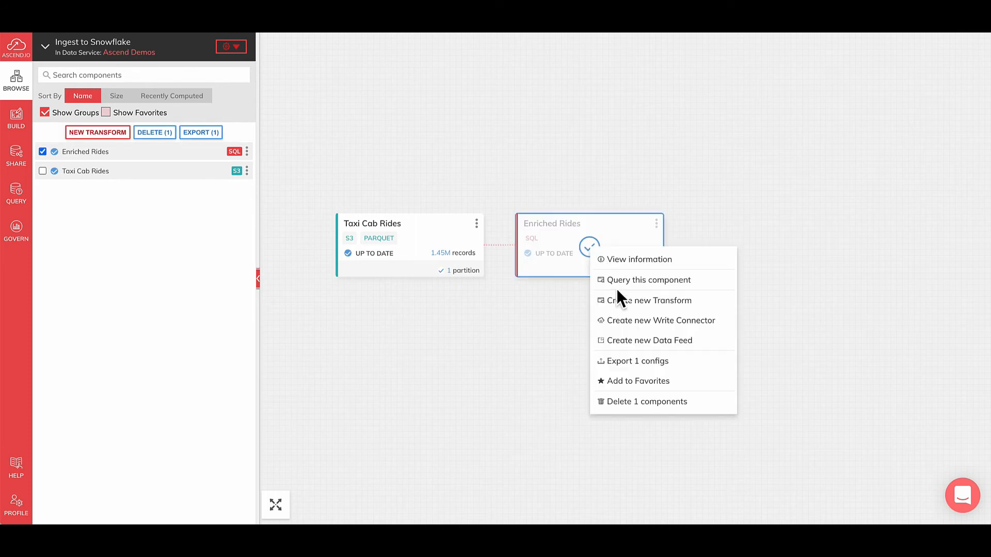
pyautogui.click(634, 320)
pyautogui.click(587, 128)
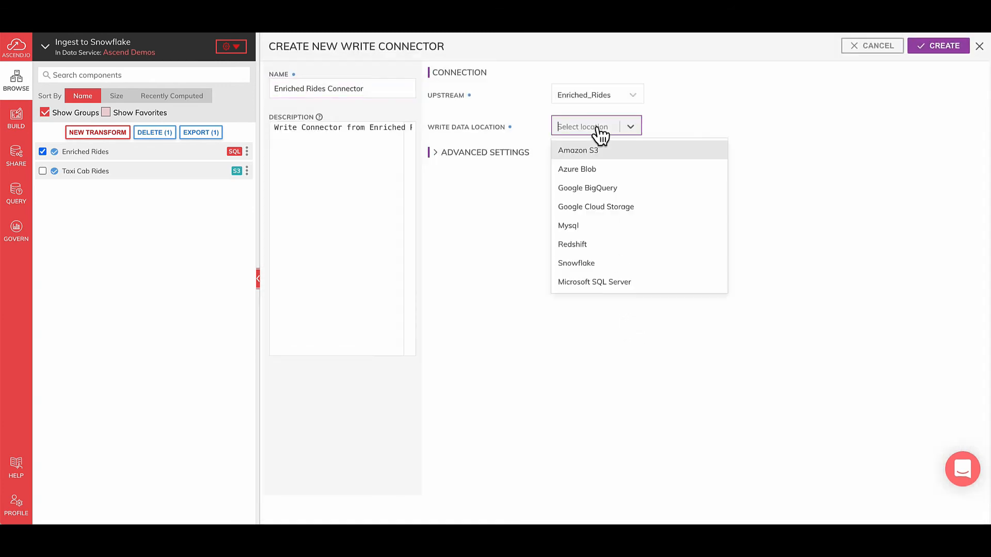
pyautogui.click(598, 269)
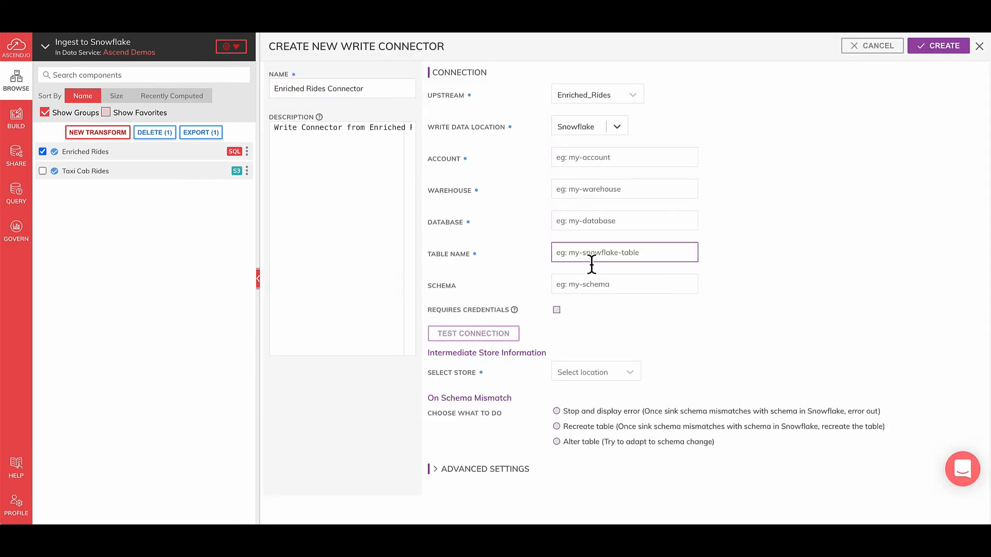
# Set the Snowflake account to ascendpartner, the warehouse to ASCEND and the database to ASCEND_IO_SAMPLE_DATA
pyautogui.click(579, 158)
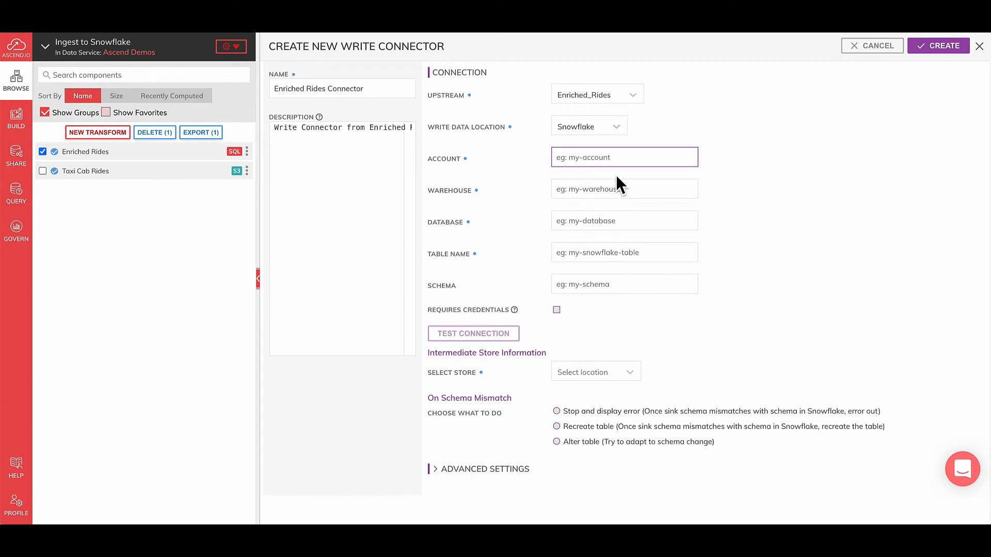
pyautogui.write('ascendpartner')
pyautogui.press('Tab')
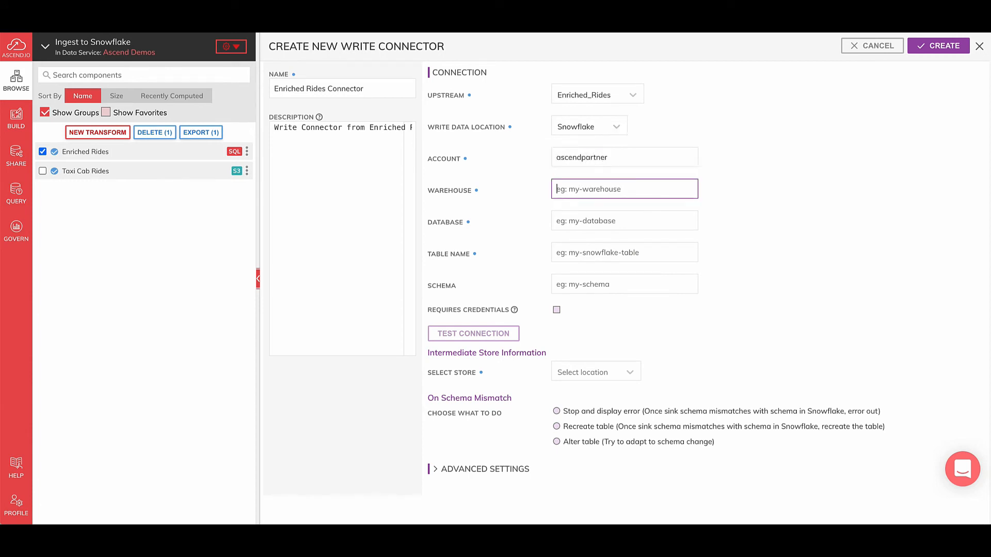
pyautogui.write('ASCEND')
pyautogui.press('Tab')
pyautogui.write('ASCEND')
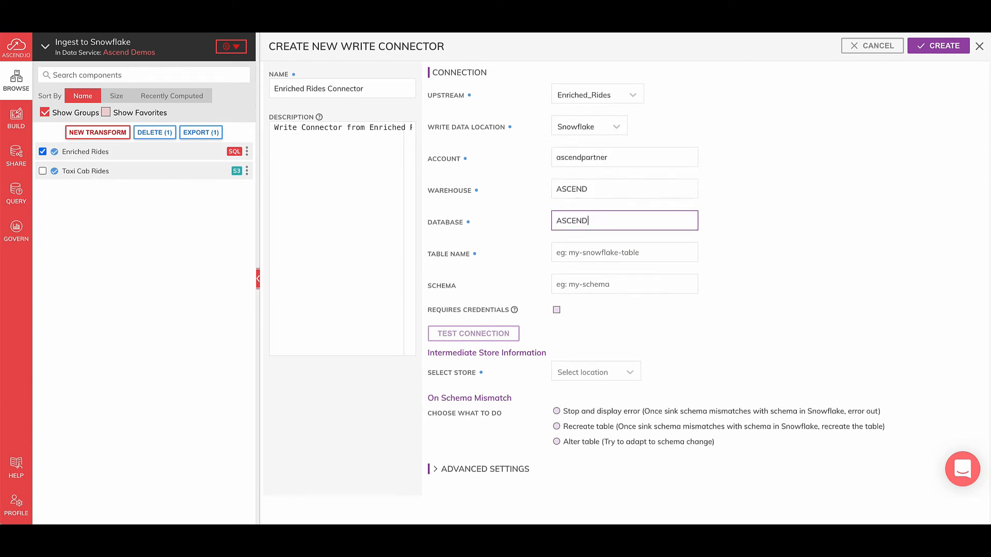
pyautogui.write('_IO_SAMPLE_DATA')
pyautogui.press('Tab')
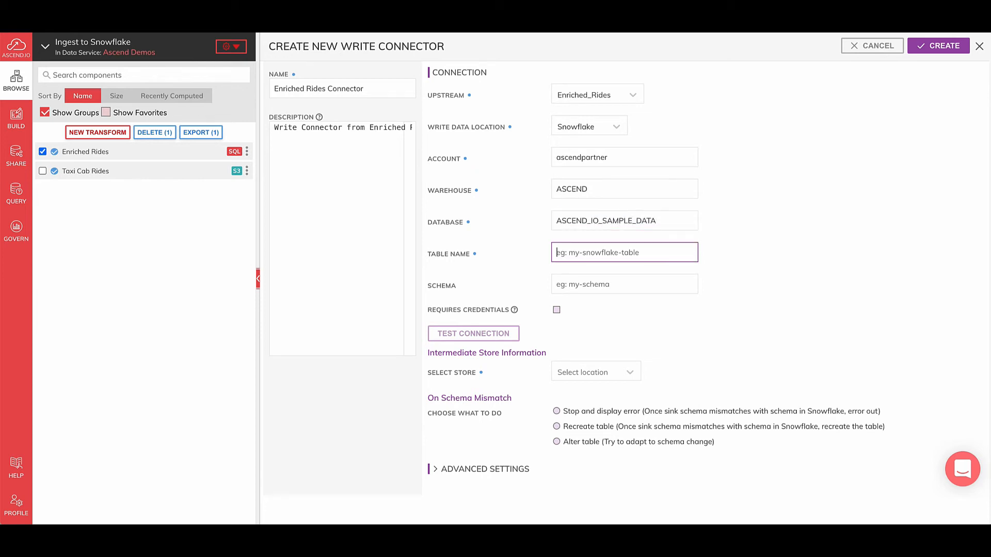
# Set the destination table name to demo_rides and the schema to public
pyautogui.write('demo_rides')
pyautogui.press('Tab')
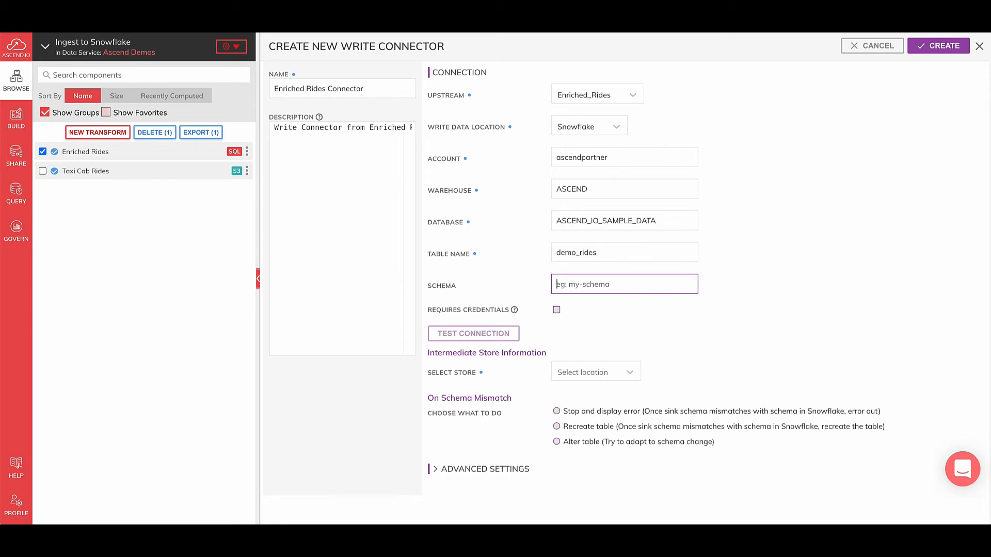
pyautogui.write('public')
# Require credentials for the Snowflake connection and choose the existing snowflake-cred credential
pyautogui.click(557, 310)
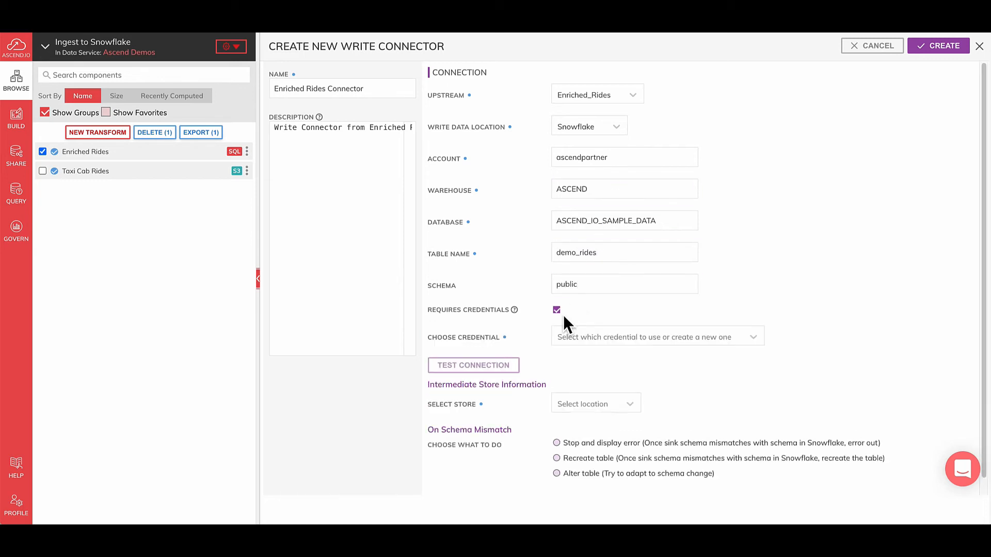
pyautogui.click(599, 338)
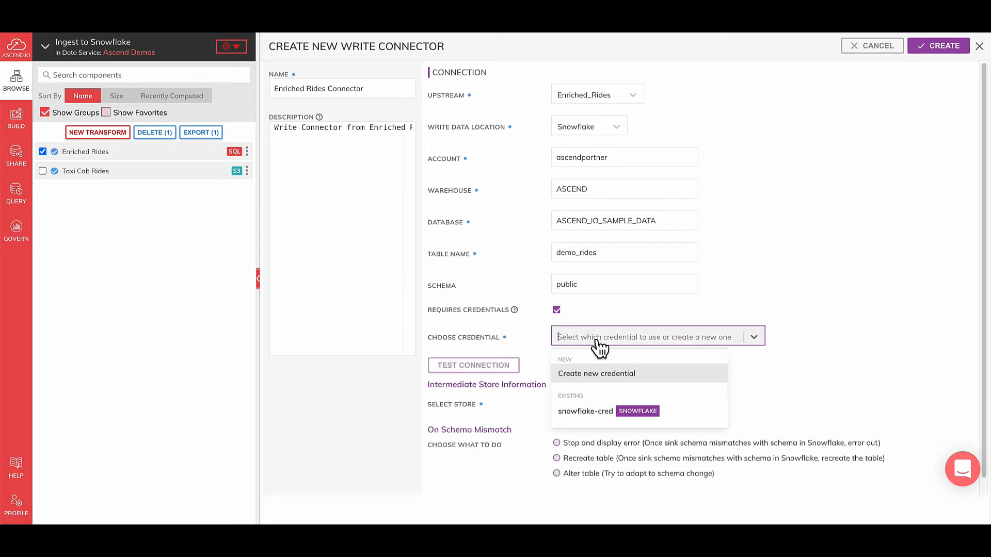
pyautogui.click(595, 413)
# Set the intermediate store to Amazon S3 with bucket ascend-io-sample-data-write and prefix demo/snowflake_staging/demo_rides
pyautogui.scroll(-1, 695, 391)
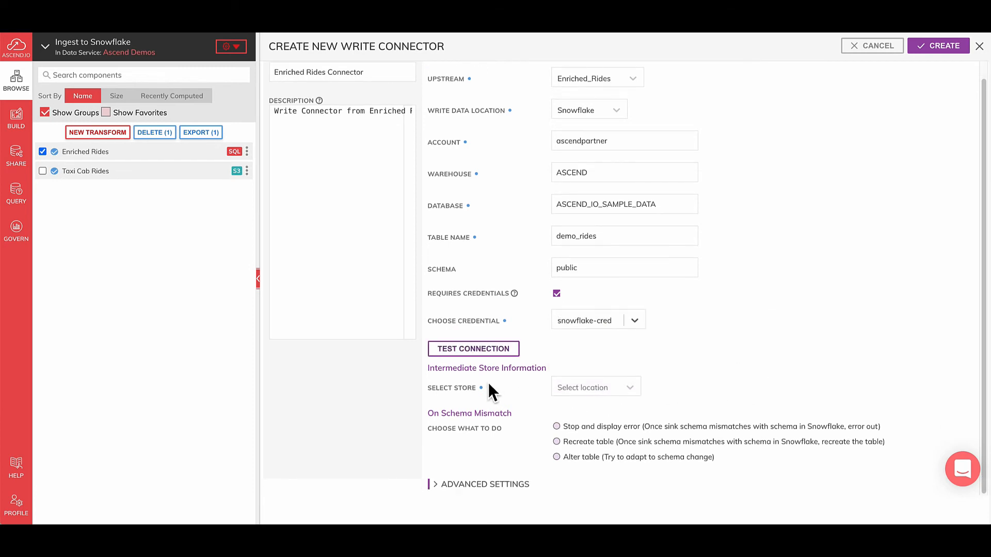
pyautogui.click(573, 397)
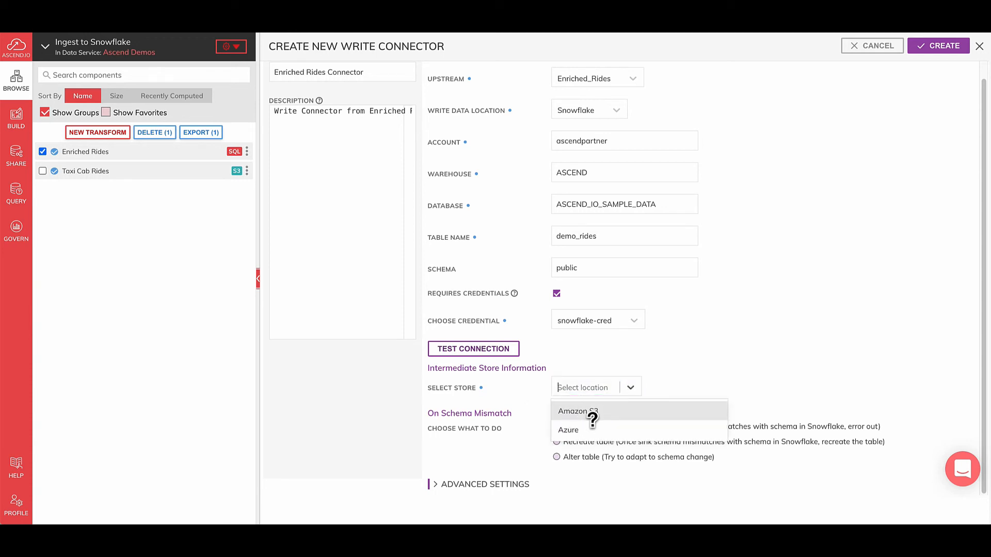
pyautogui.click(591, 413)
pyautogui.click(664, 433)
pyautogui.write('ascend-io-sample-data-write')
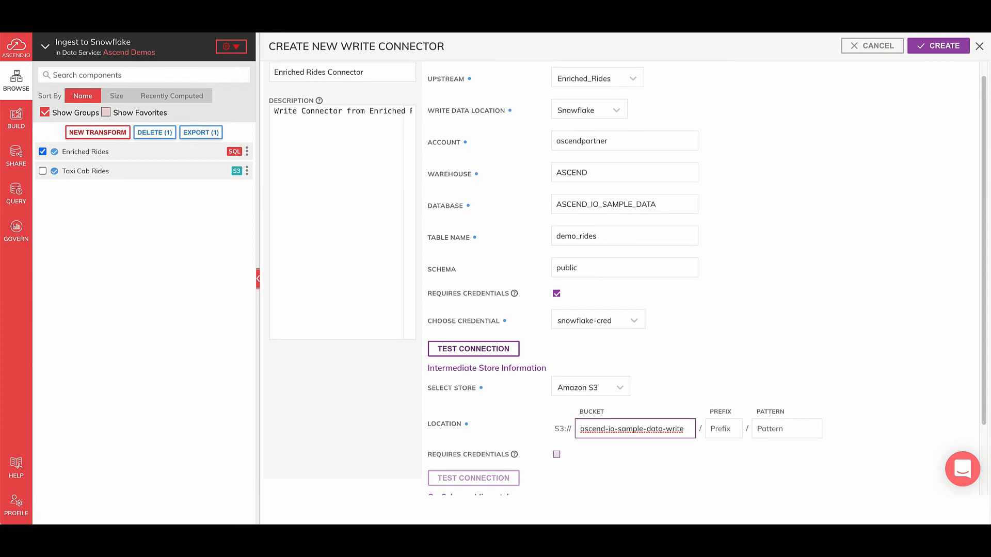
pyautogui.press('super+Tab')
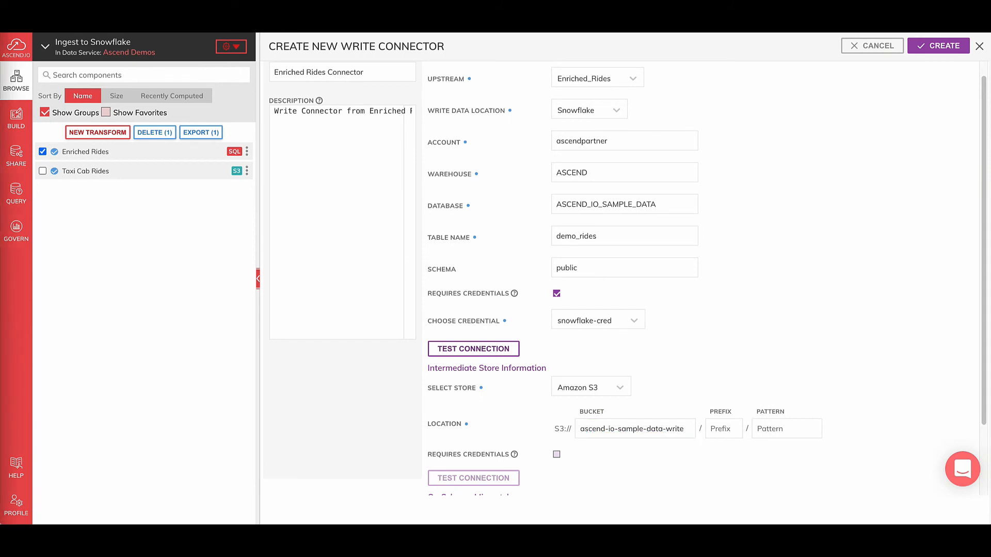
pyautogui.click(722, 430)
pyautogui.write('demo/snowflake_staging/demo_rides')
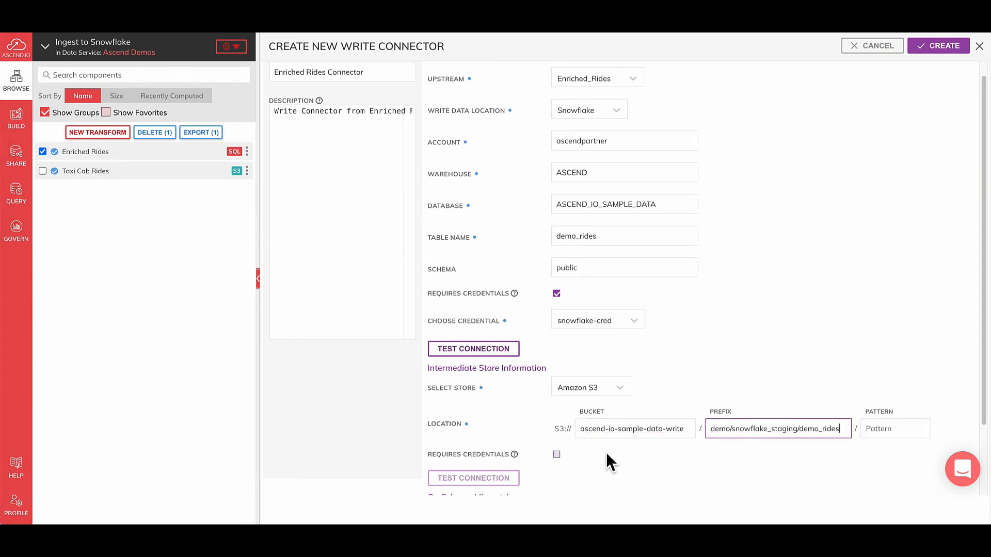
# Require credentials for the intermediate S3 store and choose the existing snowflake-staging AWS credential
pyautogui.scroll(-2, 606, 452)
pyautogui.click(557, 387)
pyautogui.click(599, 413)
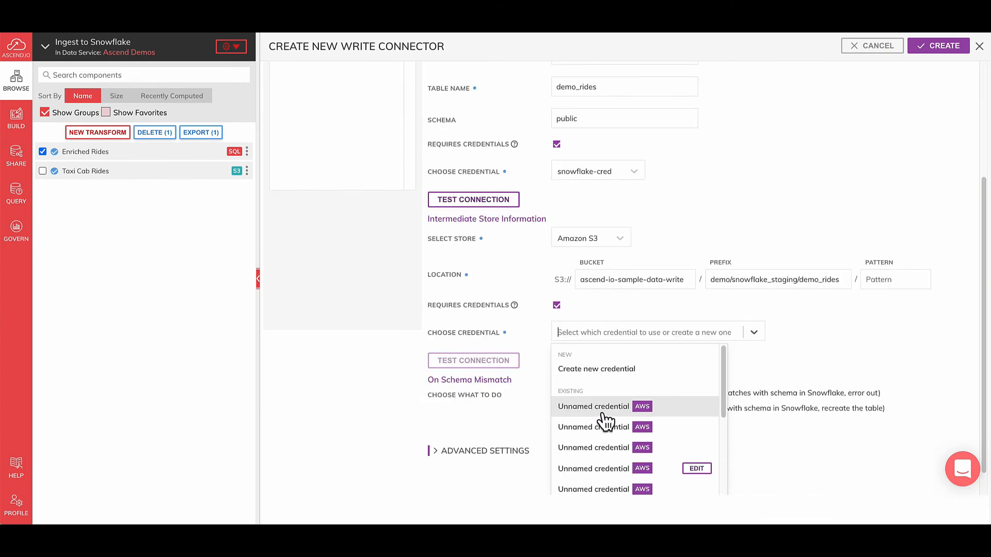
pyautogui.scroll(-3, 609, 418)
pyautogui.scroll(-1, 616, 423)
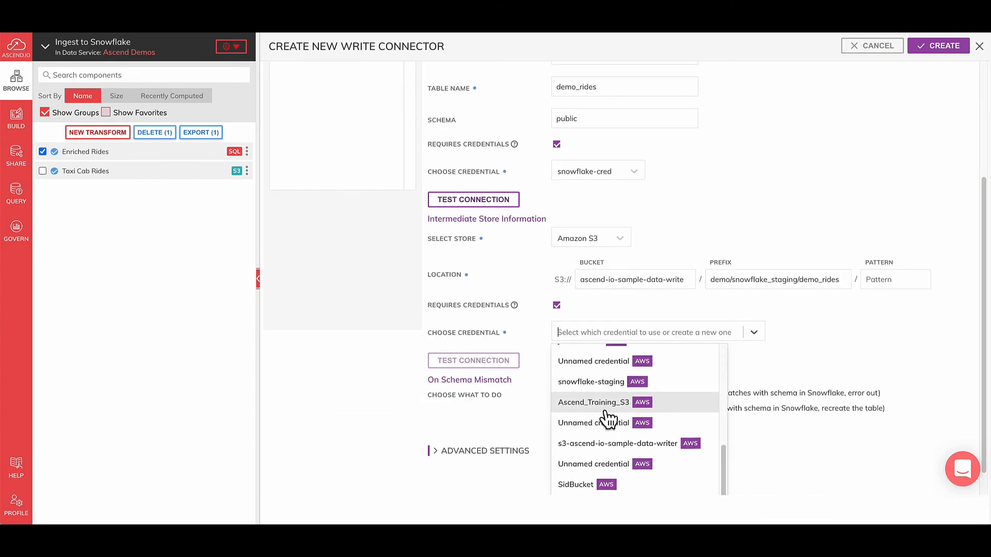
pyautogui.scroll(1, 602, 413)
pyautogui.click(597, 392)
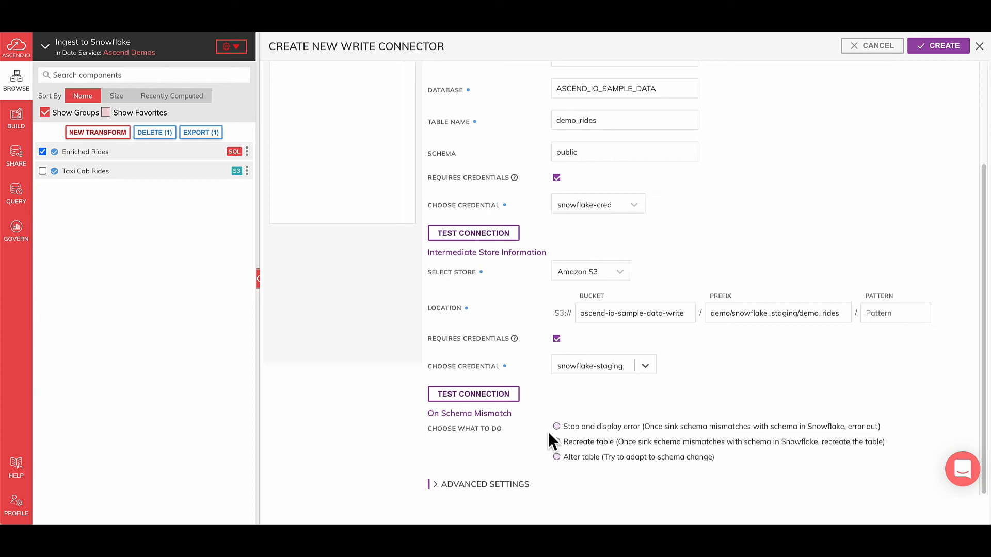
# Set schema mismatches to Alter table with altering columns on type mismatch enabled, and create the write connector
pyautogui.click(607, 457)
pyautogui.scroll(-1, 656, 462)
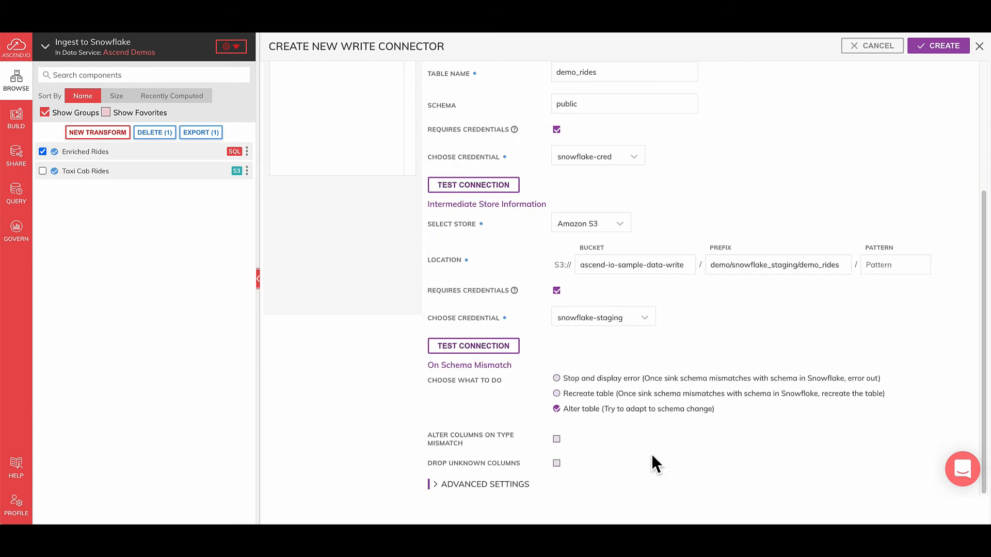
pyautogui.click(557, 440)
pyautogui.click(951, 51)
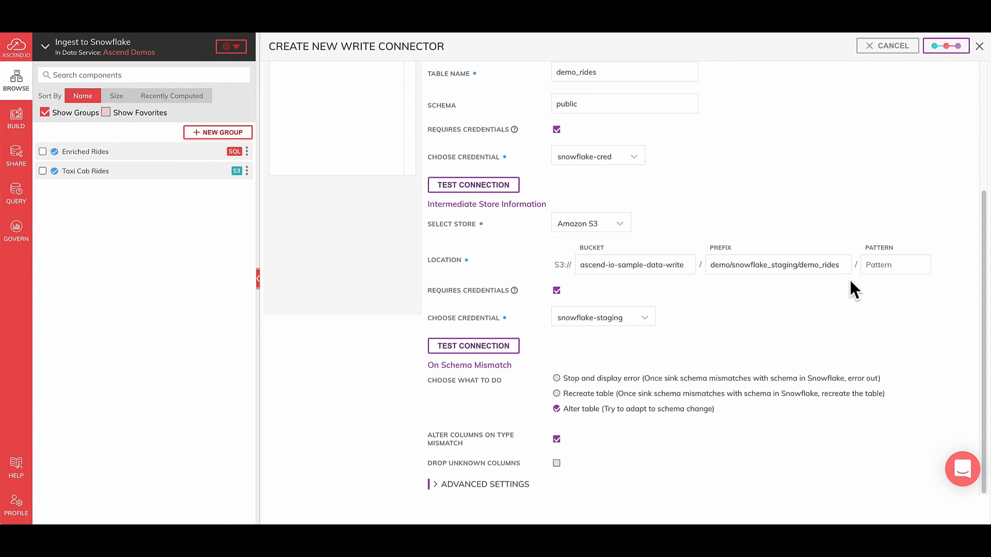